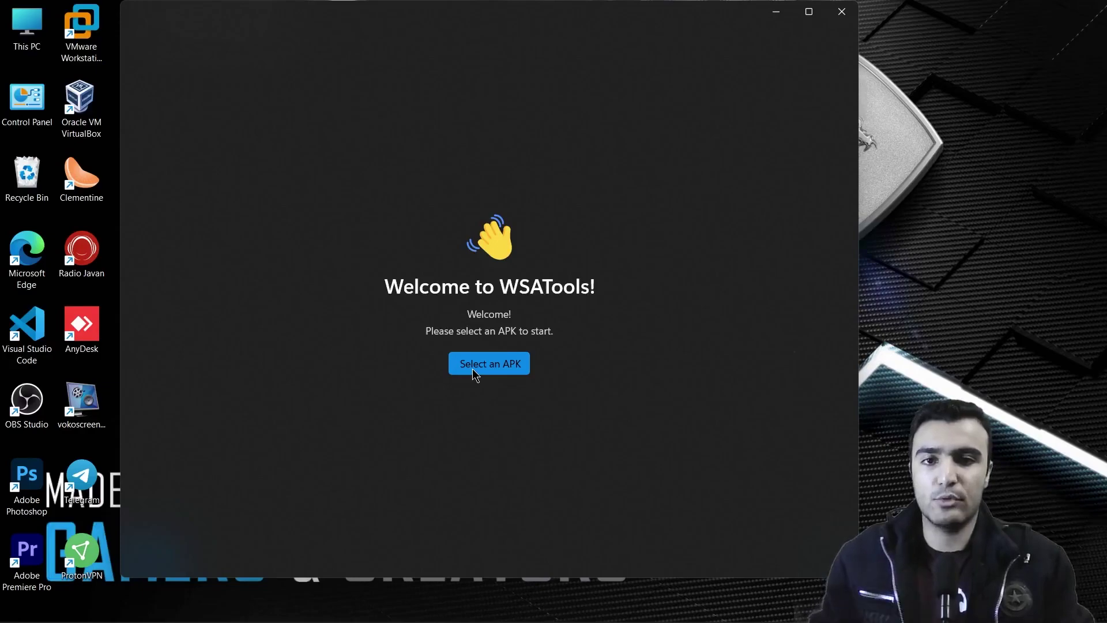
Load the Subway-Surfers-2.29.1-Mod APK from the Downloads folder and install it
left_click(473, 369)
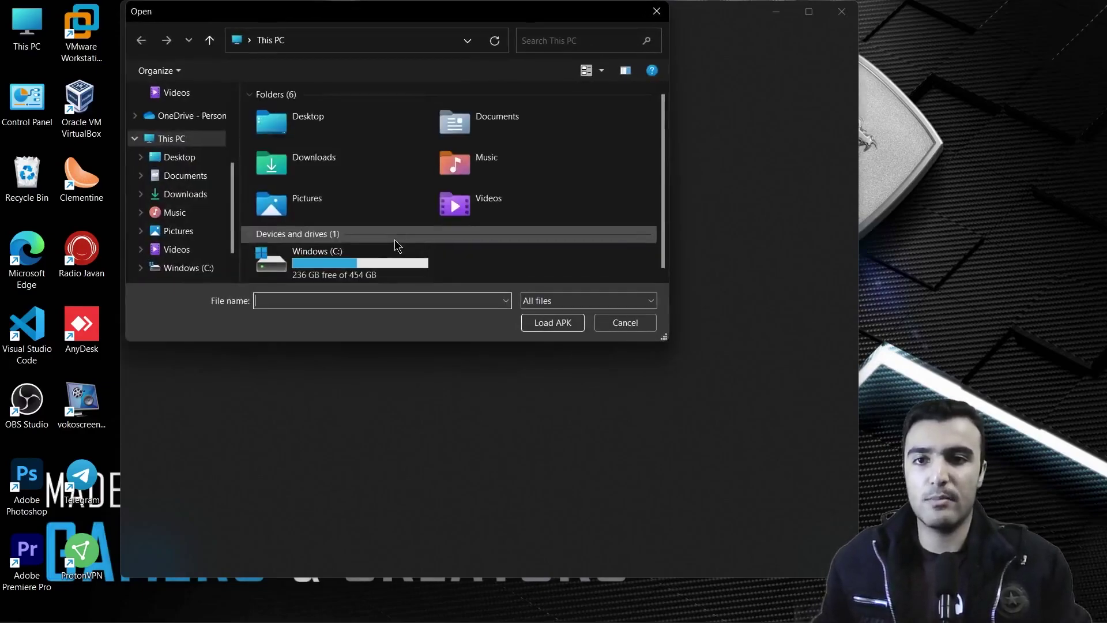
double_click(323, 158)
left_click(321, 139)
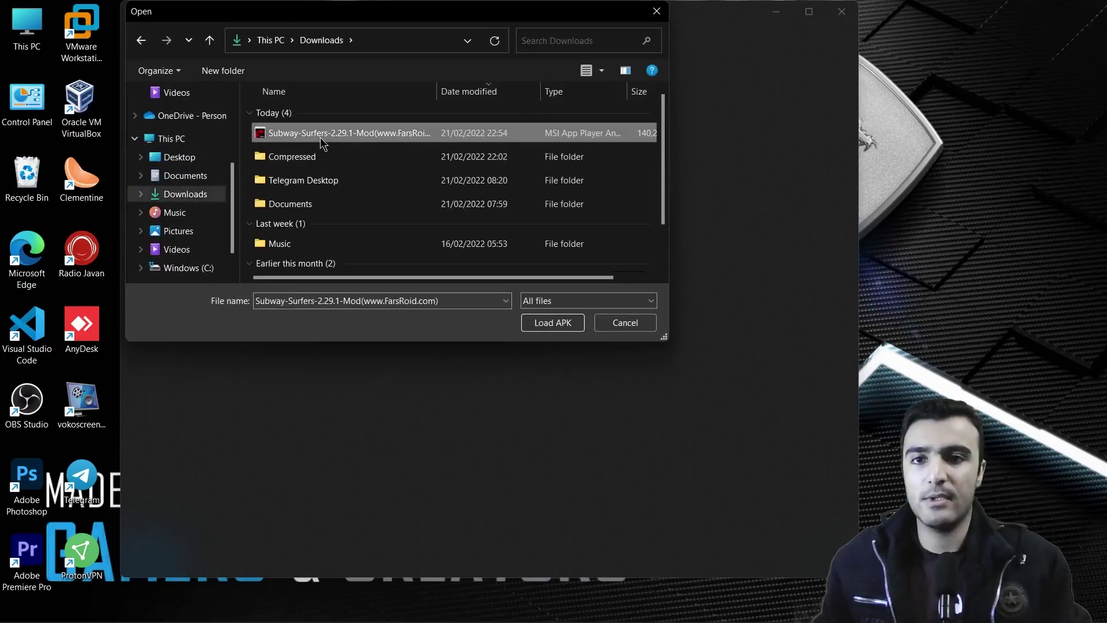
left_click(553, 323)
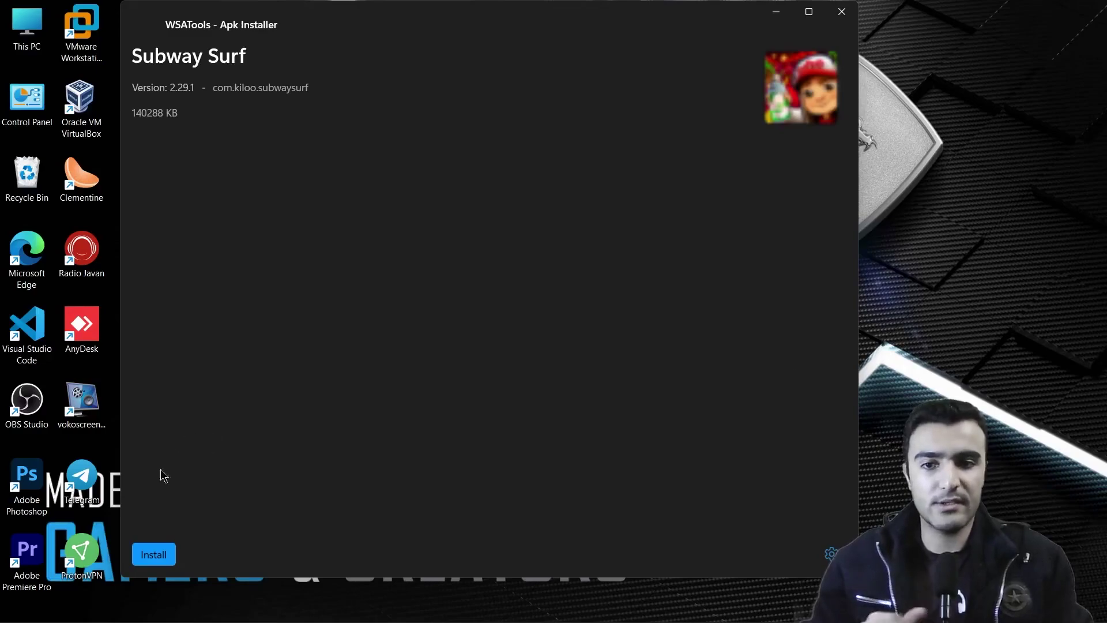
left_click(153, 554)
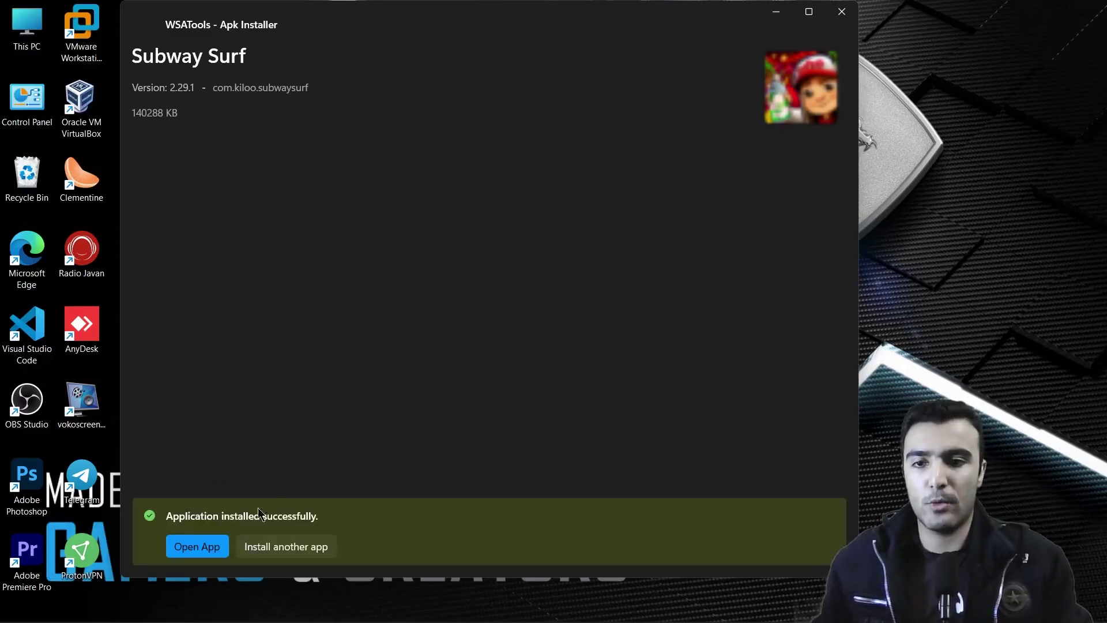
Launch the newly installed Subway Surf app and make its window slightly narrower
left_click(197, 548)
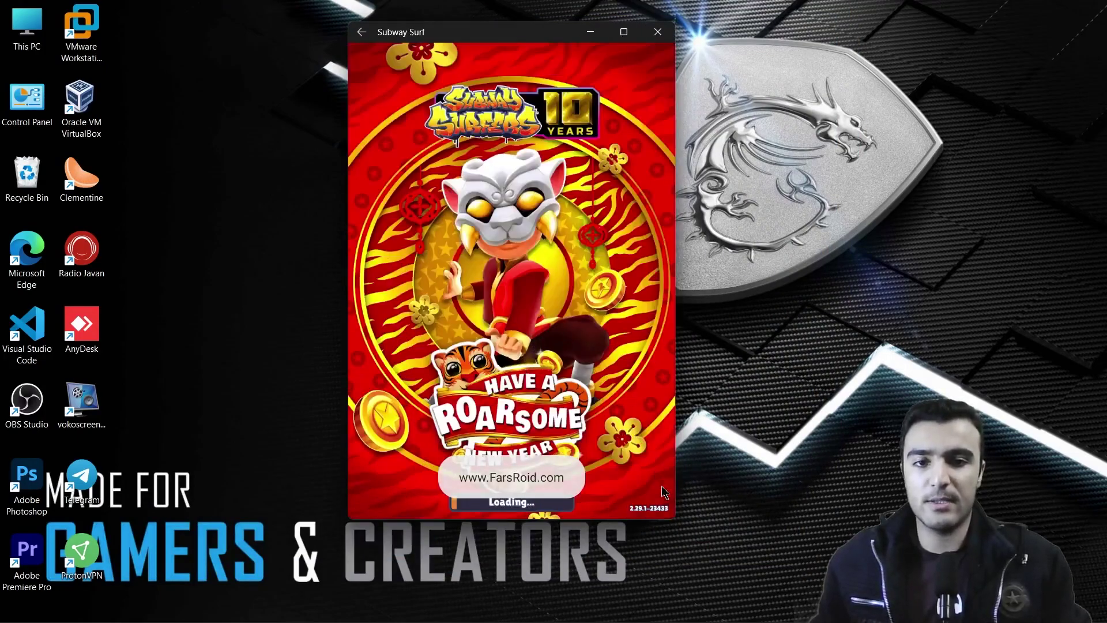
left_click_drag(670, 514, 643, 514)
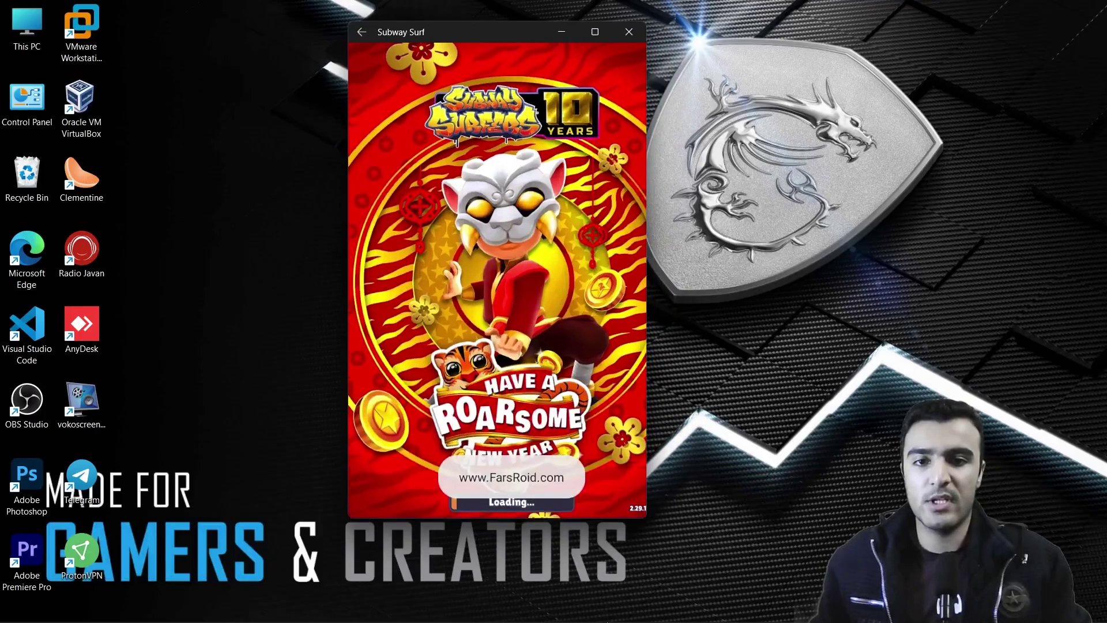
left_click(632, 543)
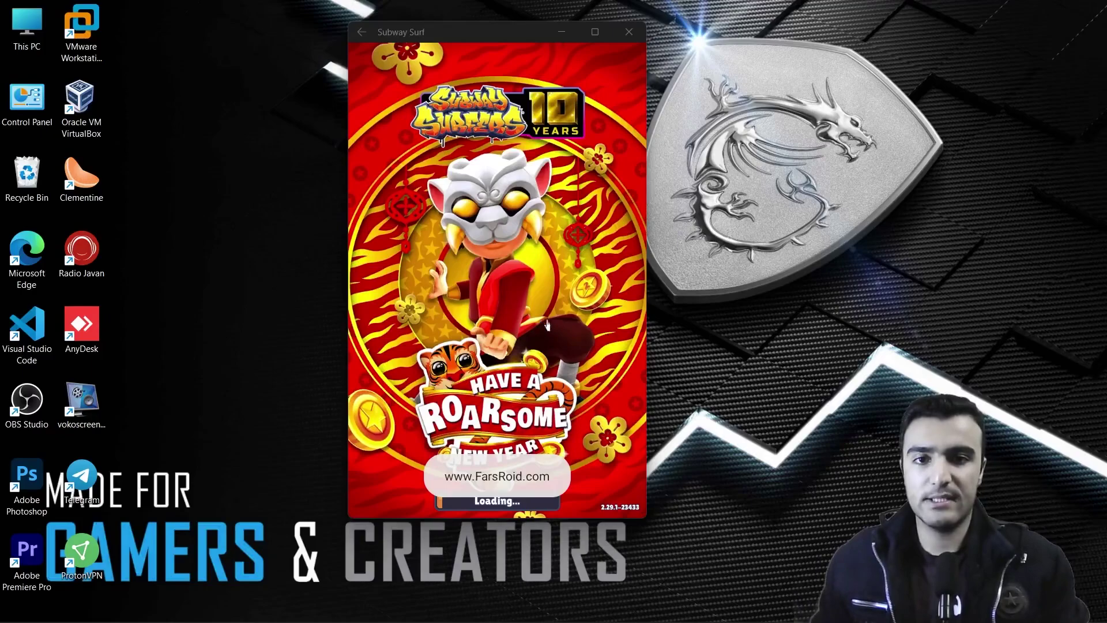
Switch to Task Manager, place it beside the game window, and examine the CPU and Memory performance graphs
key("ctrl+shift+Escape")
left_click_drag(347, 96, 263, 83)
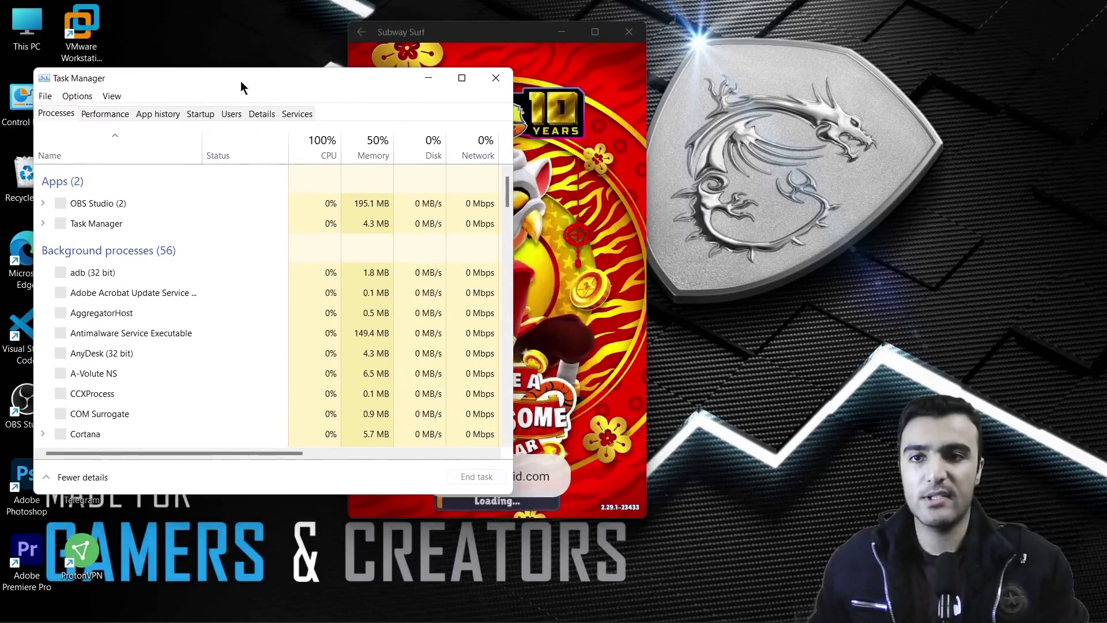
left_click(105, 113)
left_click_drag(514, 34, 786, 41)
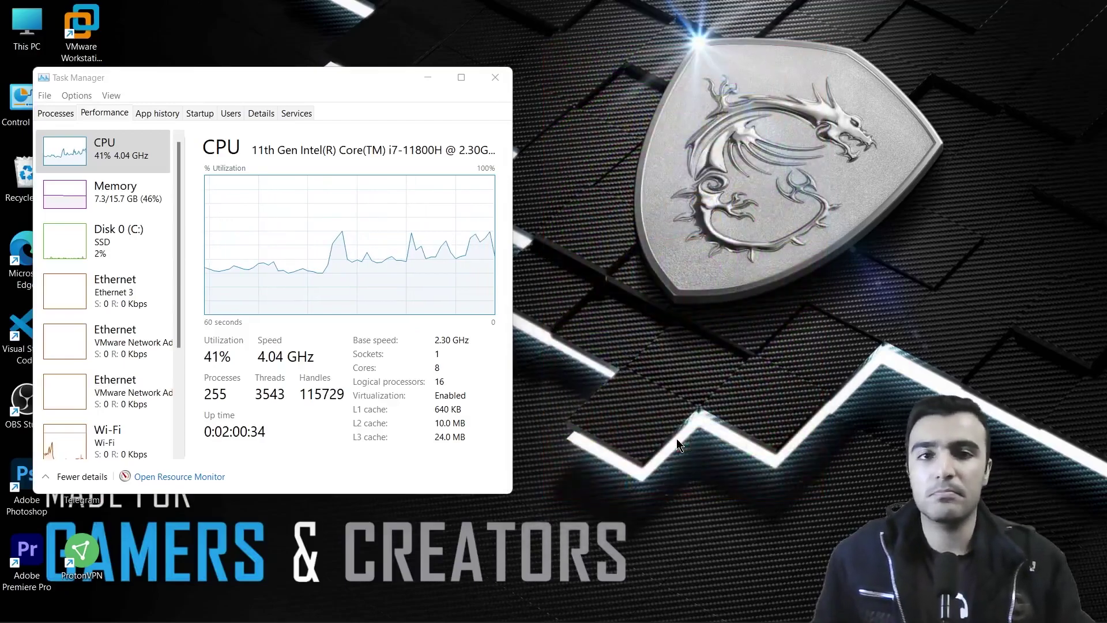
left_click(81, 208)
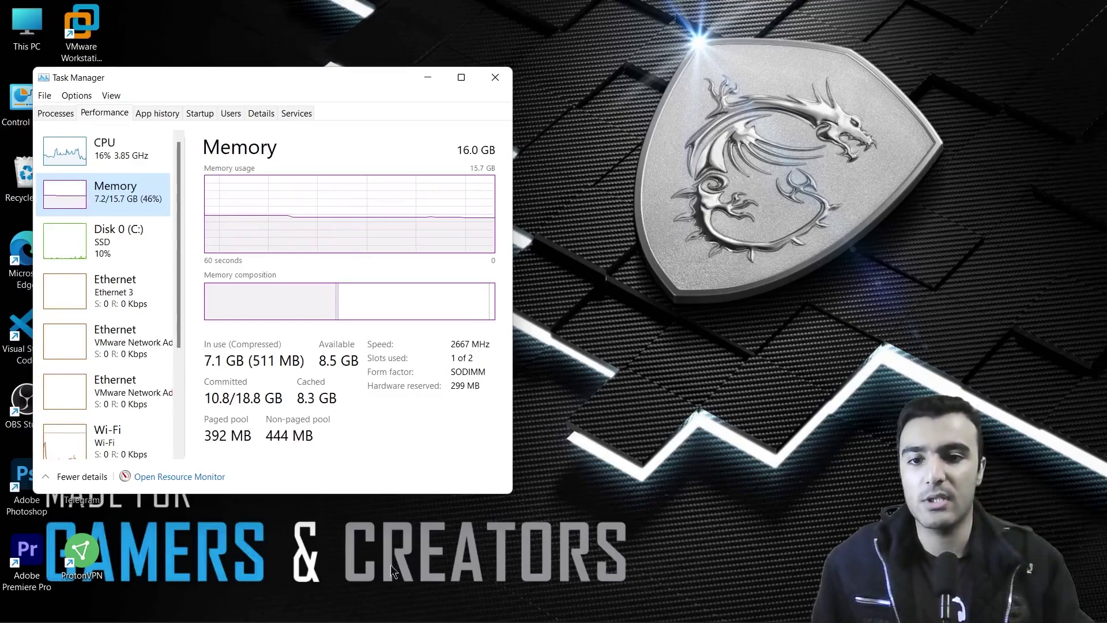
Uninstall Subway Surf through its Android app info settings
mouse_move(452, 603)
left_click(347, 606)
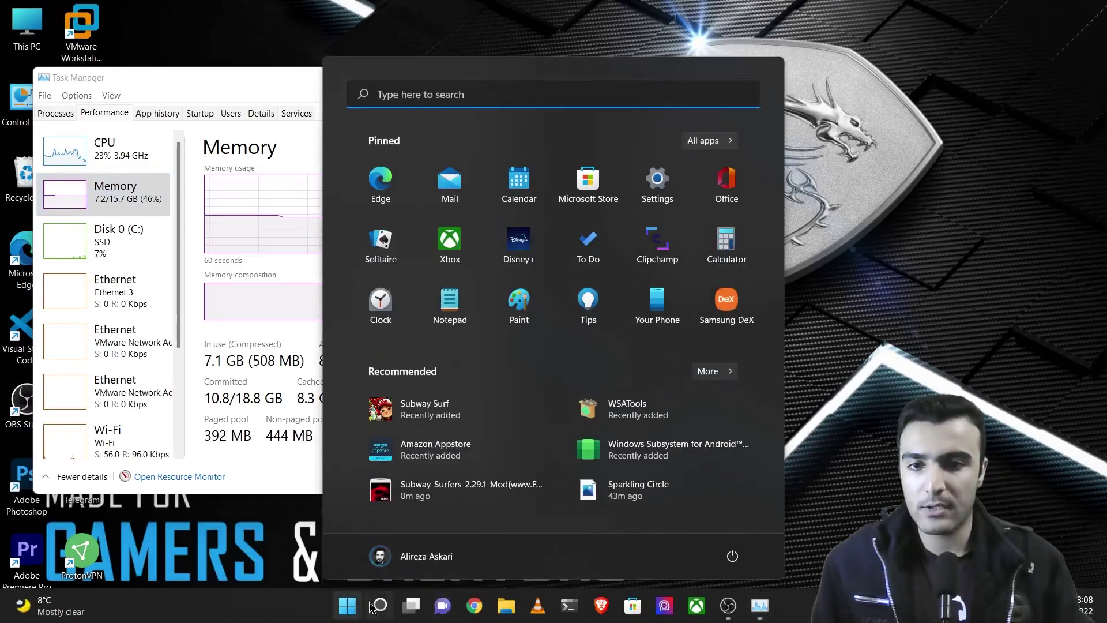
right_click(404, 411)
left_click(451, 518)
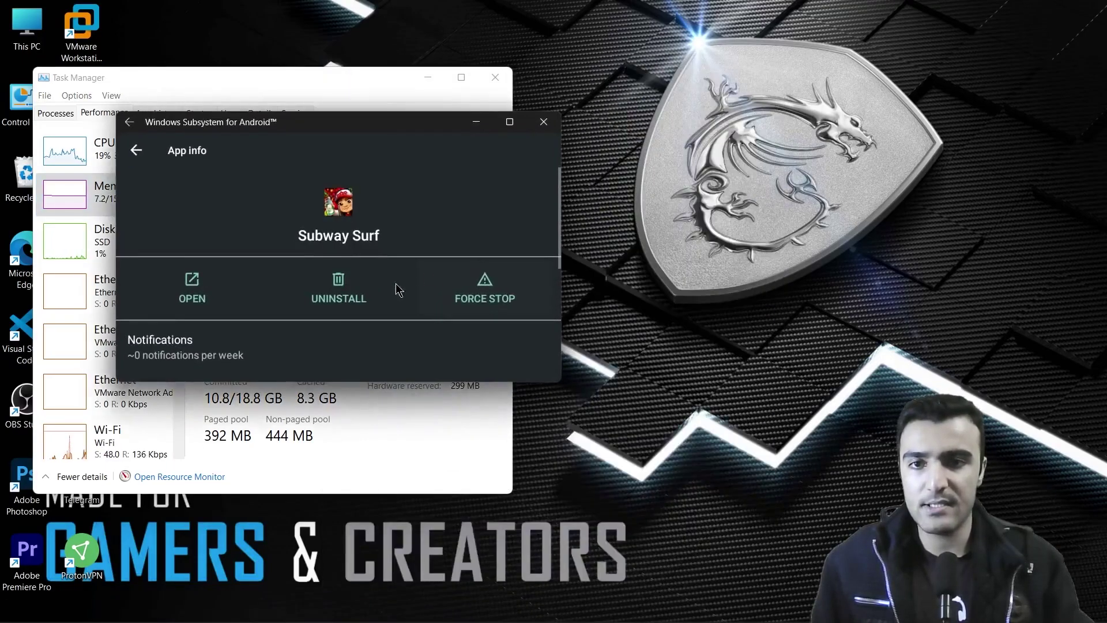
left_click(336, 286)
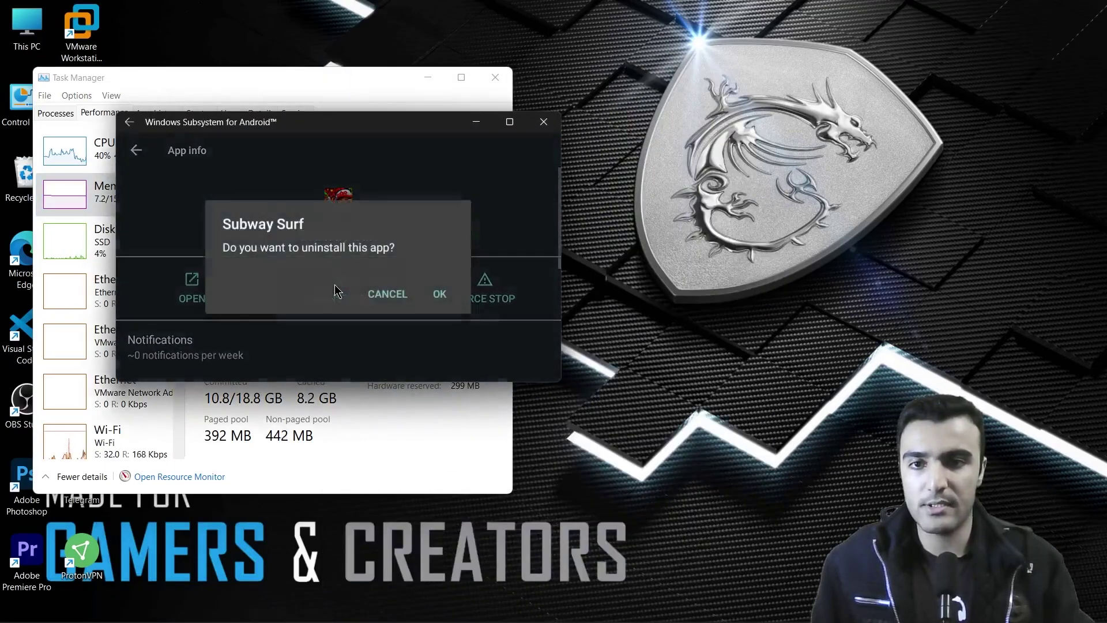
left_click(439, 295)
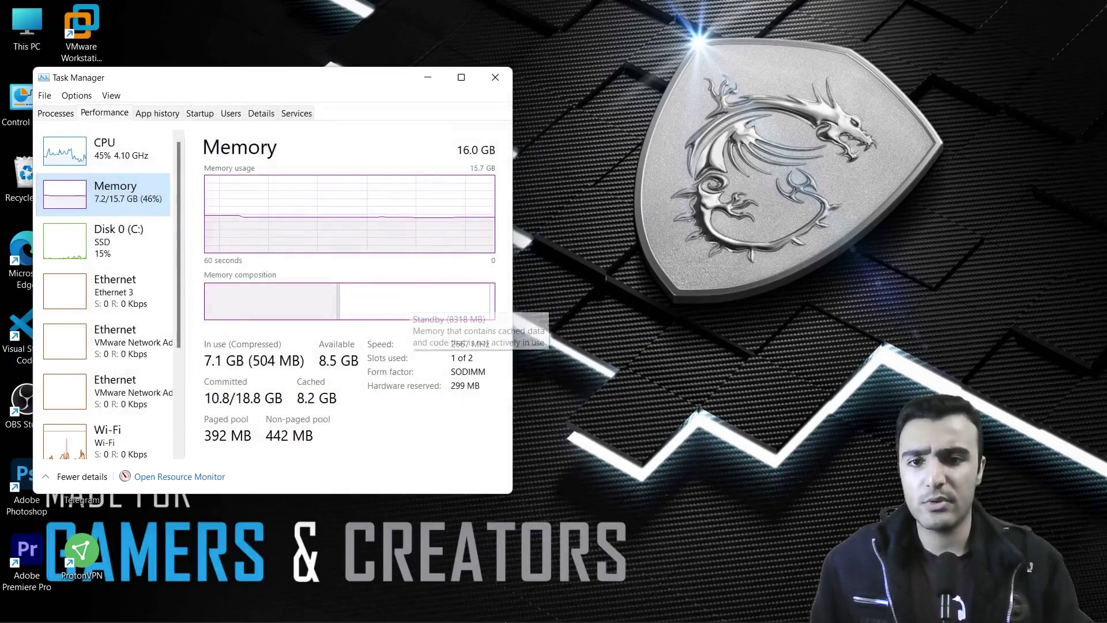
Switch to WSATools, load the bazaar APK from the Downloads folder and install it
left_click(347, 605)
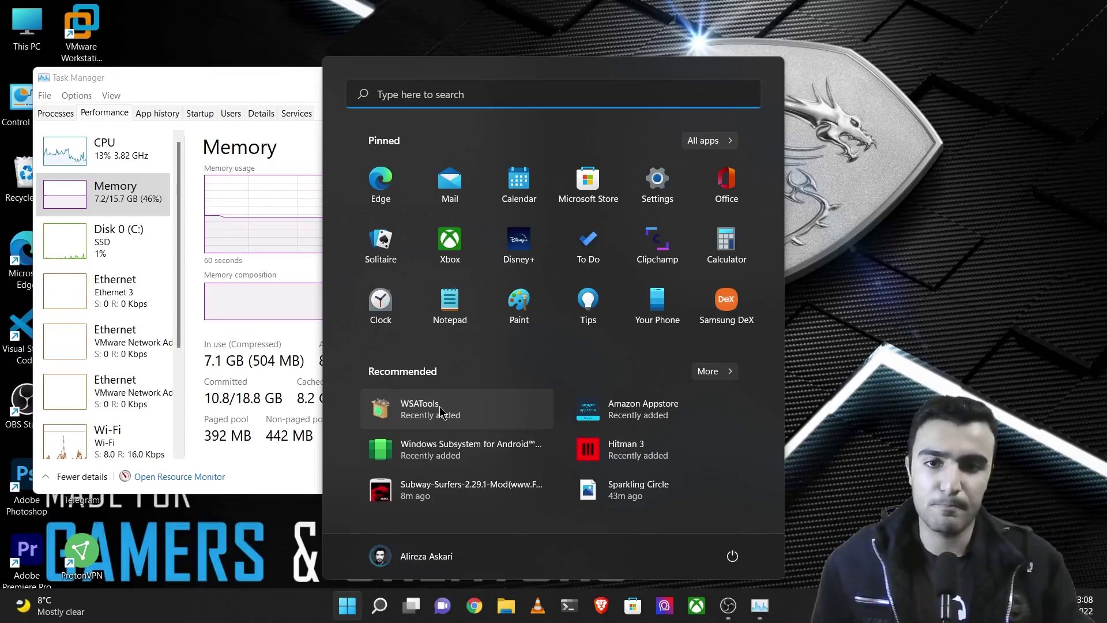
left_click(462, 407)
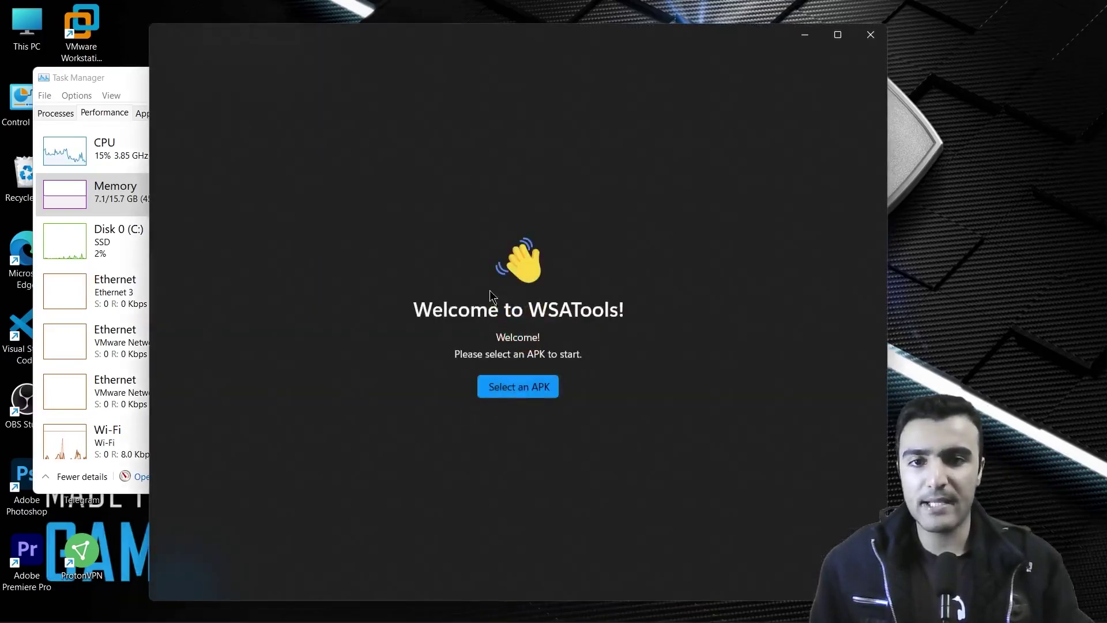
left_click(535, 387)
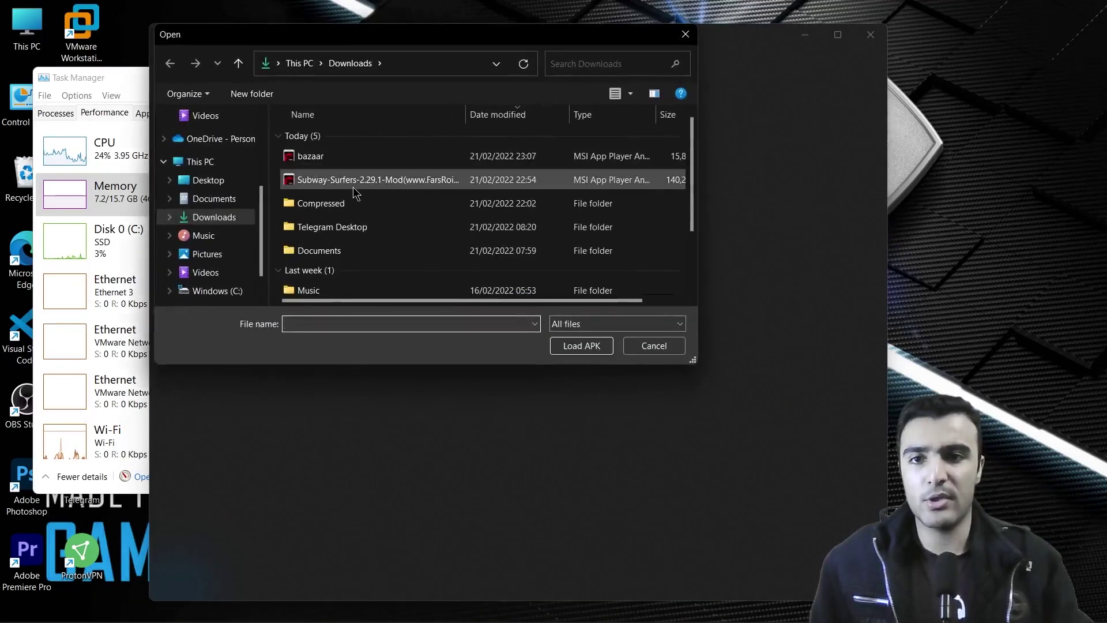
left_click(333, 166)
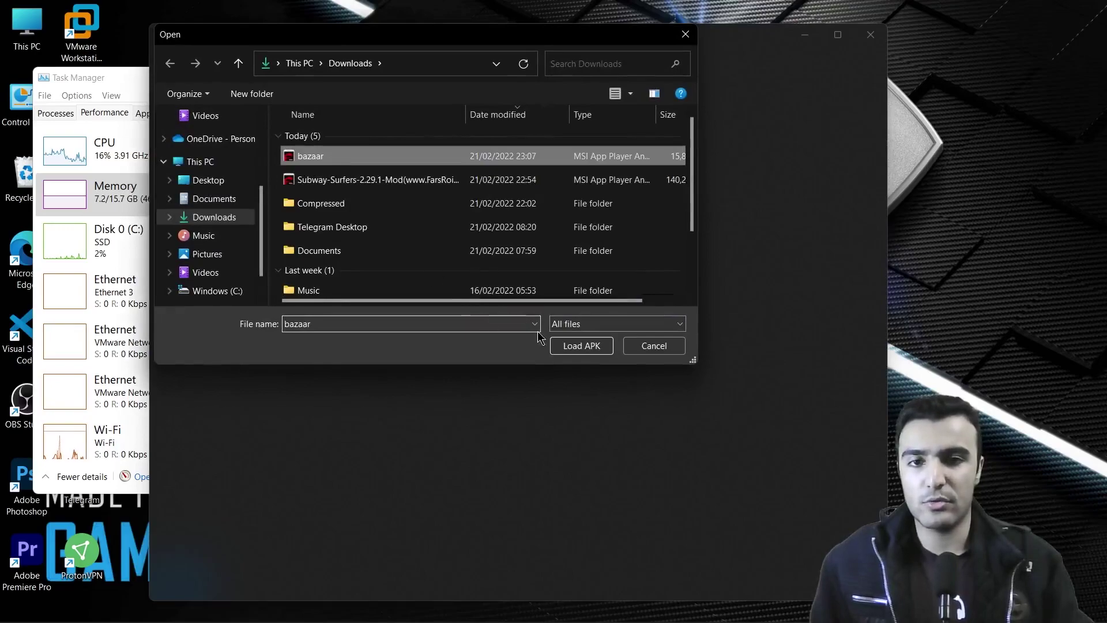
left_click(562, 348)
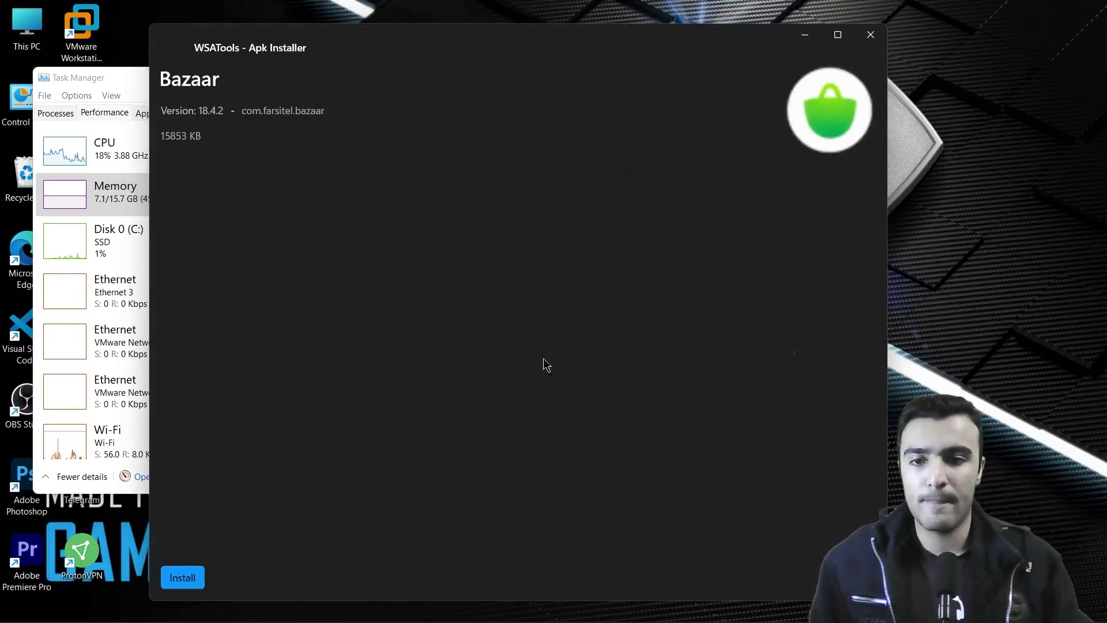
left_click(198, 574)
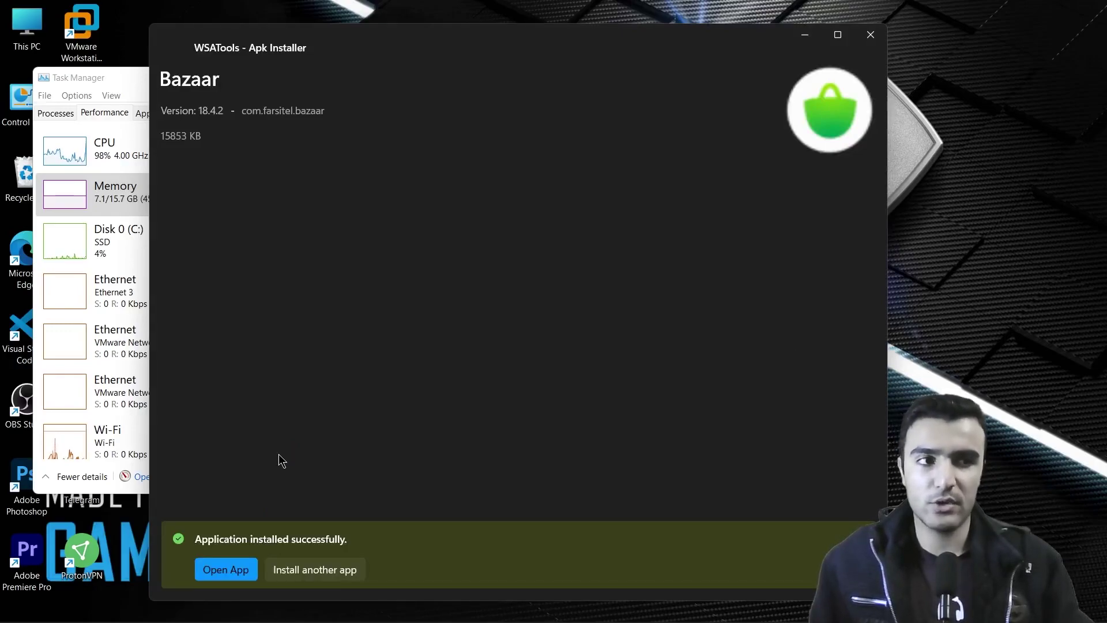
Launch Bazaar, arrange its window beside Task Manager with more height, and enter the store from the welcome page
left_click(232, 567)
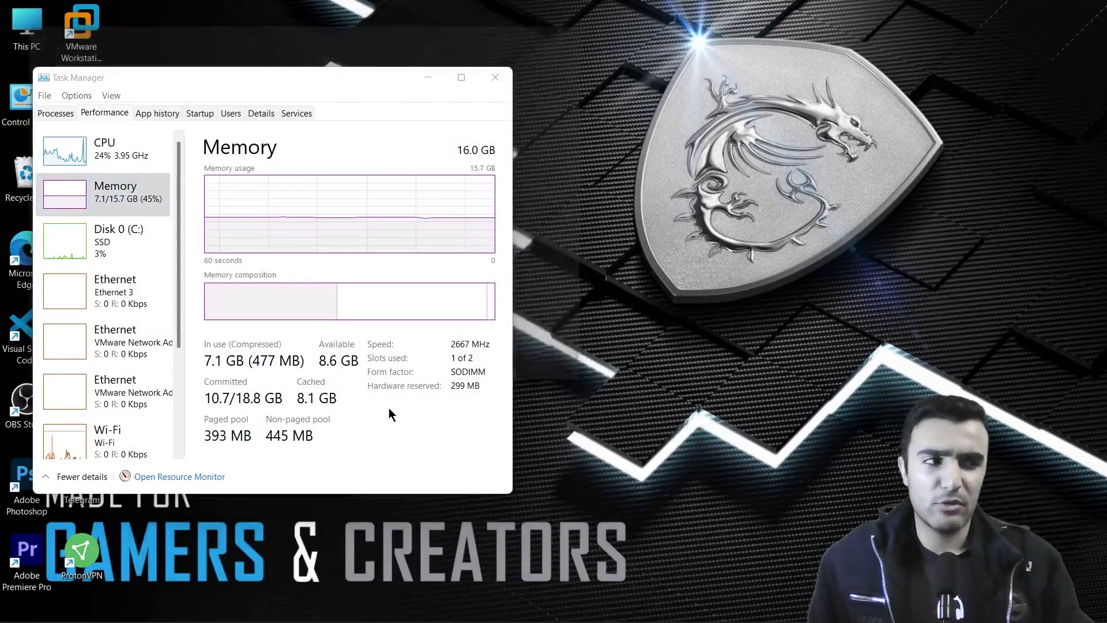
left_click_drag(332, 151, 707, 31)
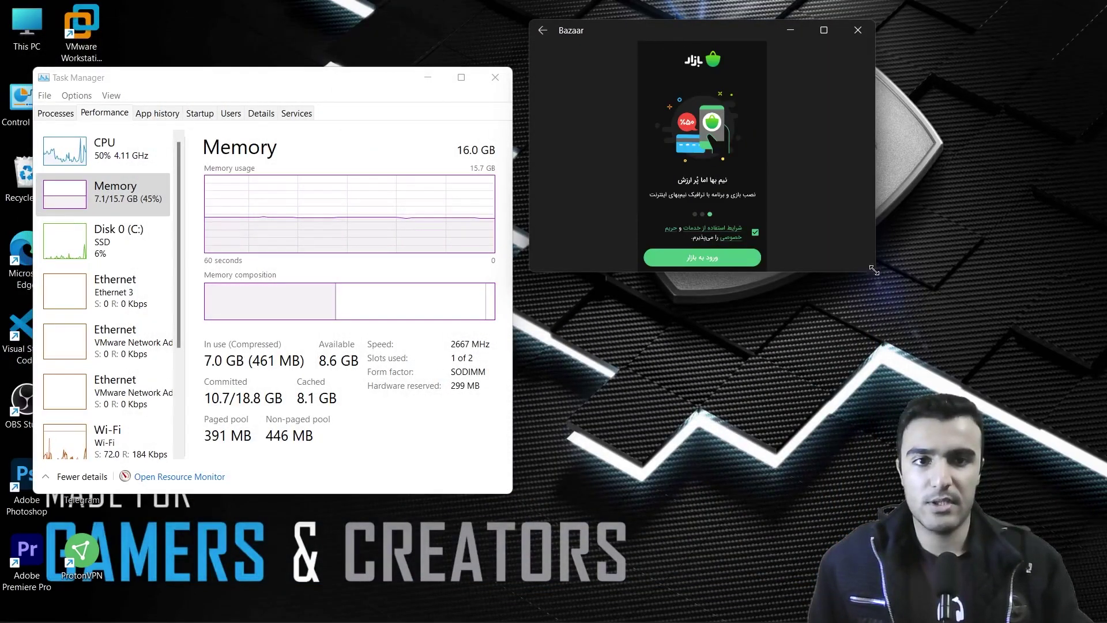
left_click_drag(973, 288, 858, 472)
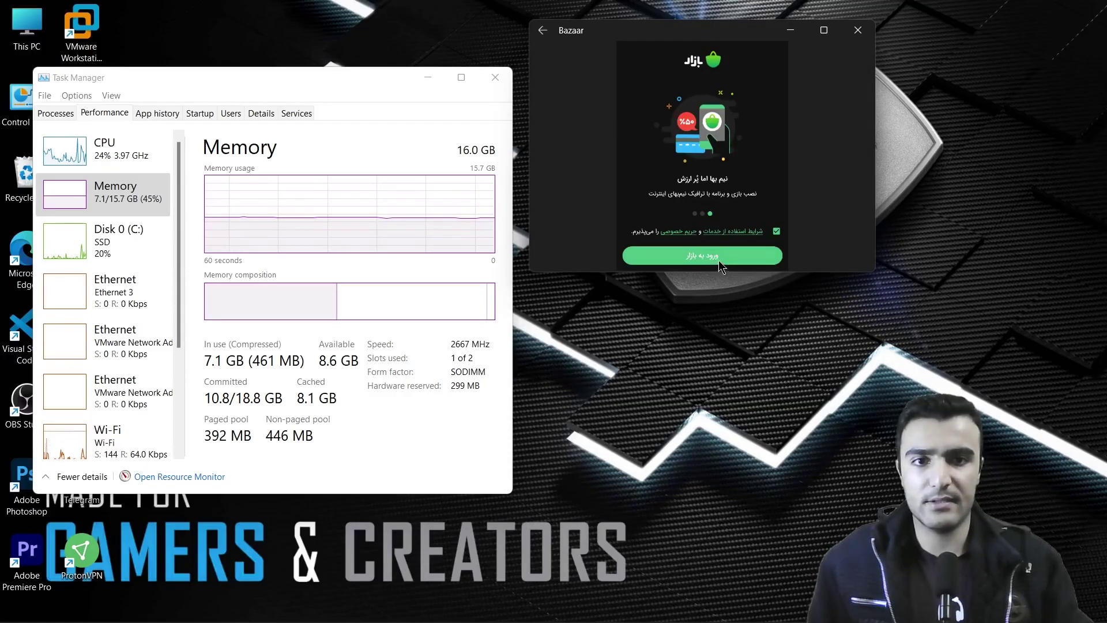
left_click(717, 258)
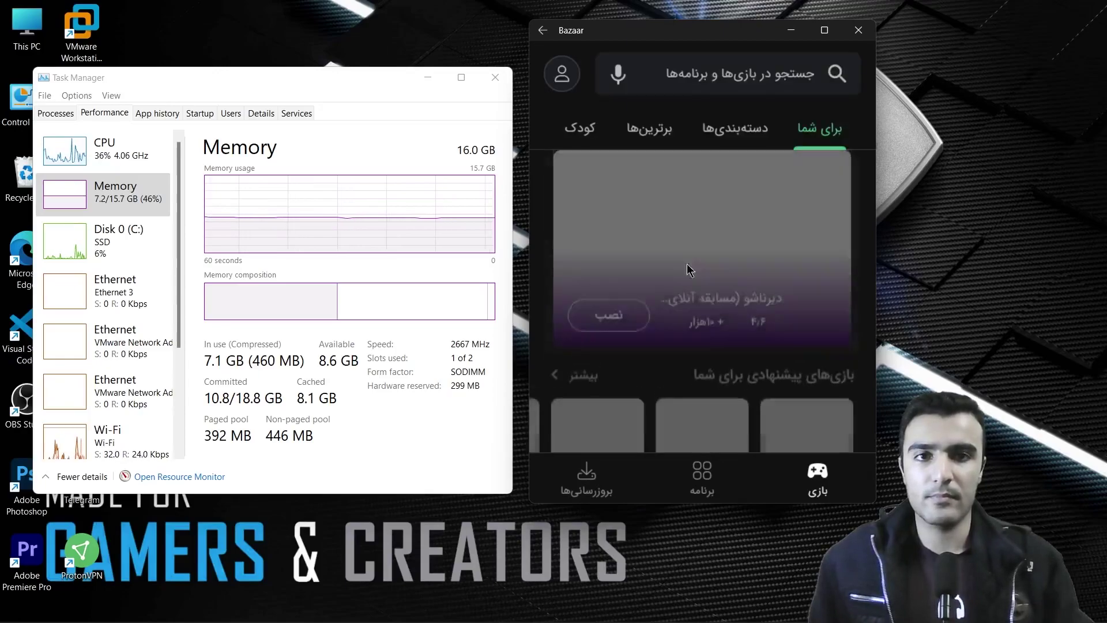
Find Cut the Rope 2 among Bazaar's games for you and start installing it from its page
scroll(724, 296, "down", 3)
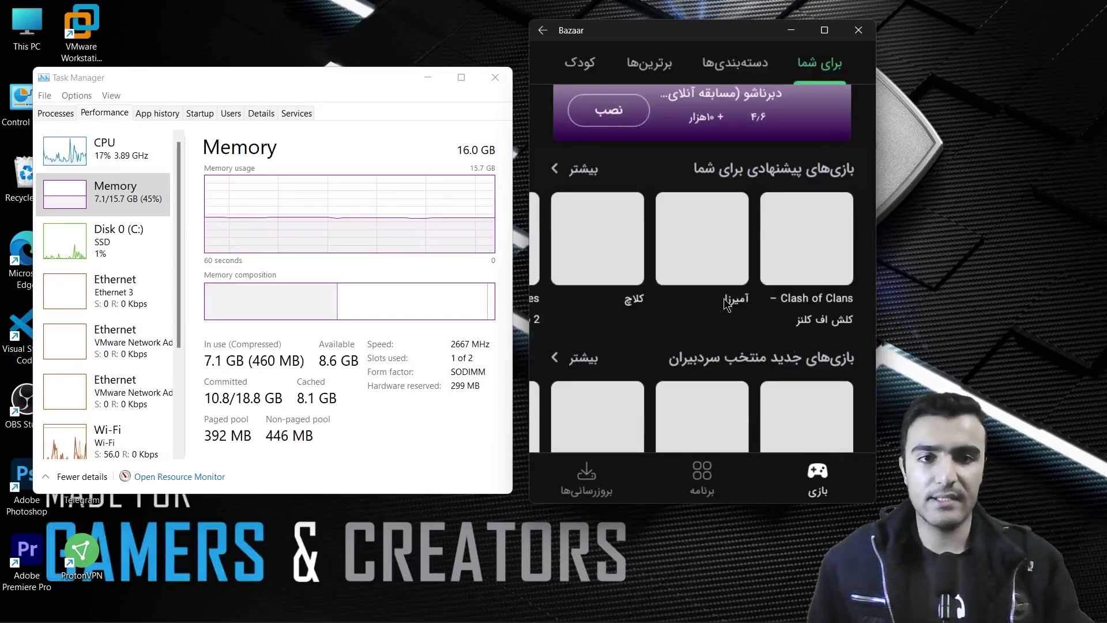
scroll(724, 300, "down", 5)
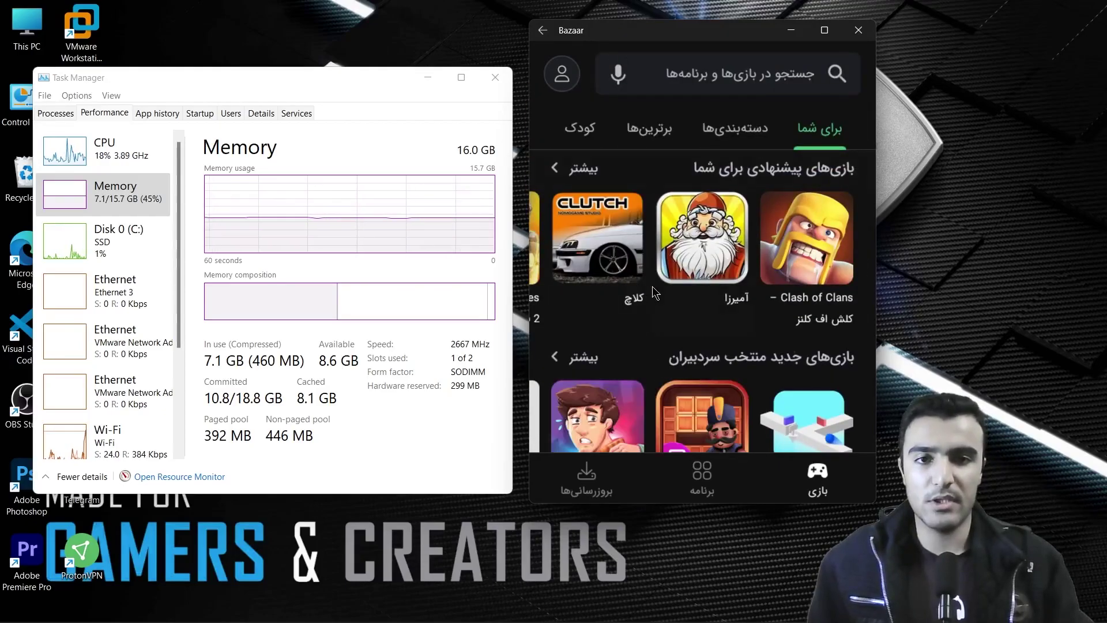
scroll(653, 288, "down", 5)
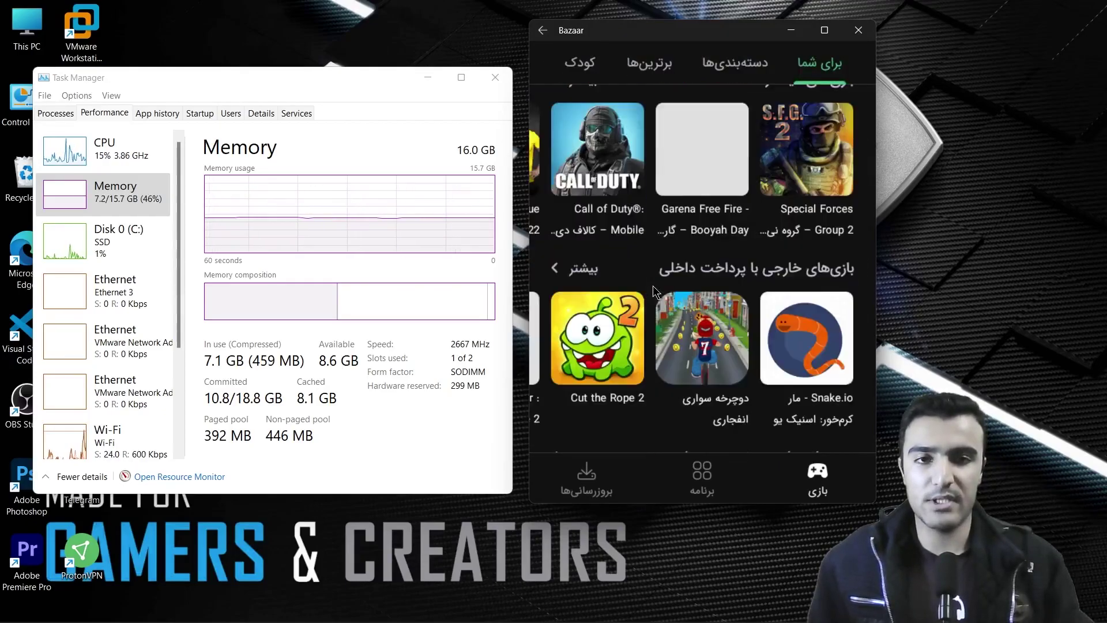
left_click(597, 335)
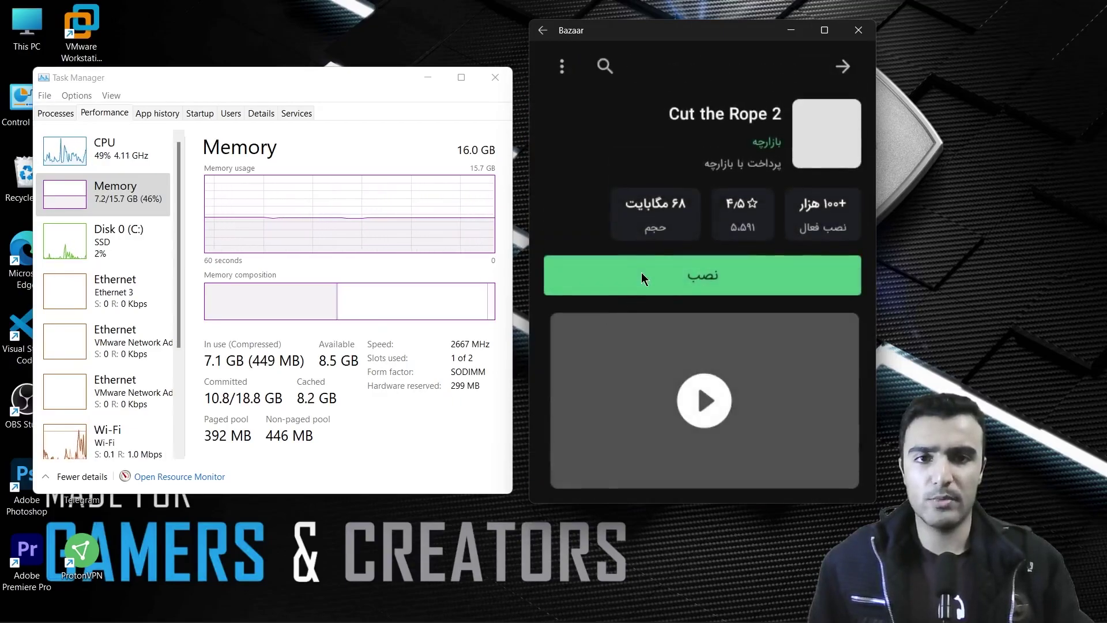
left_click(678, 279)
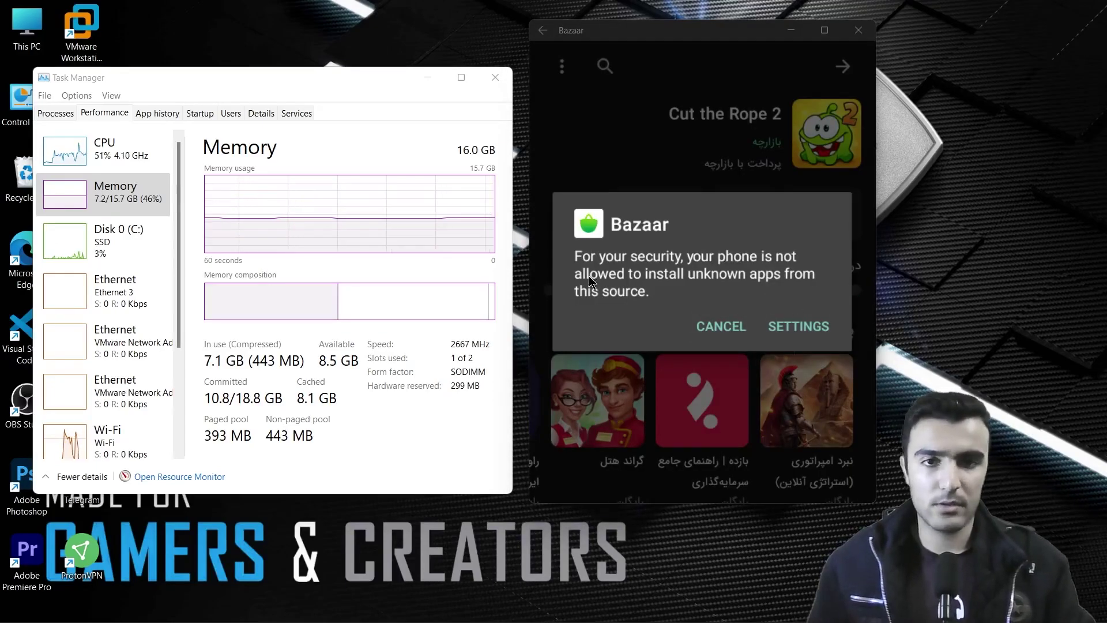
Allow Bazaar to install unknown apps and return to the store
left_click(798, 333)
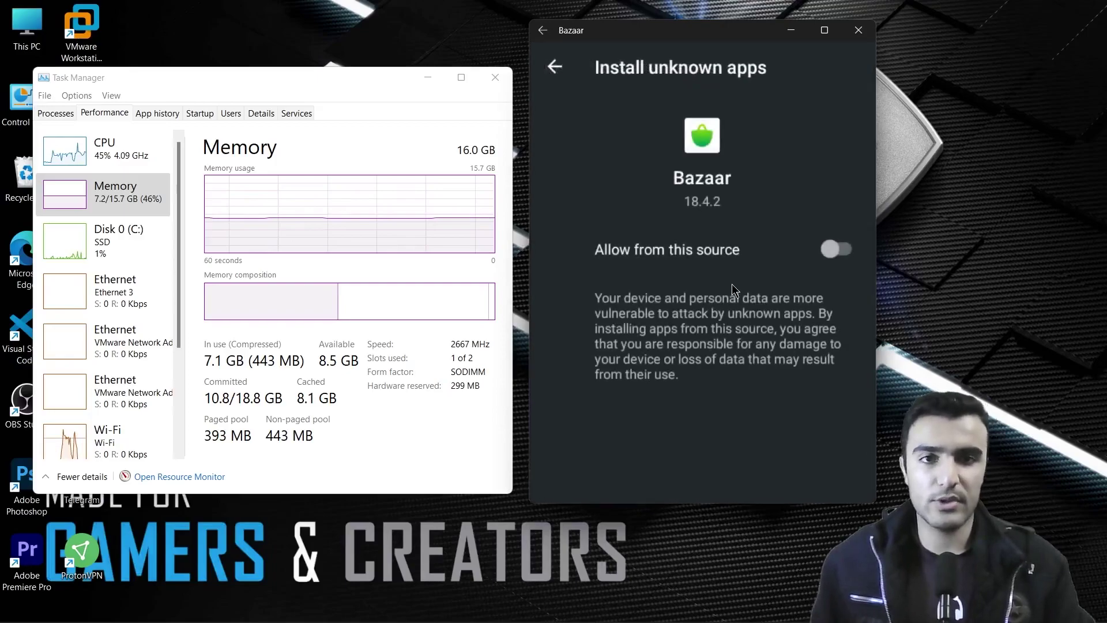
left_click(833, 252)
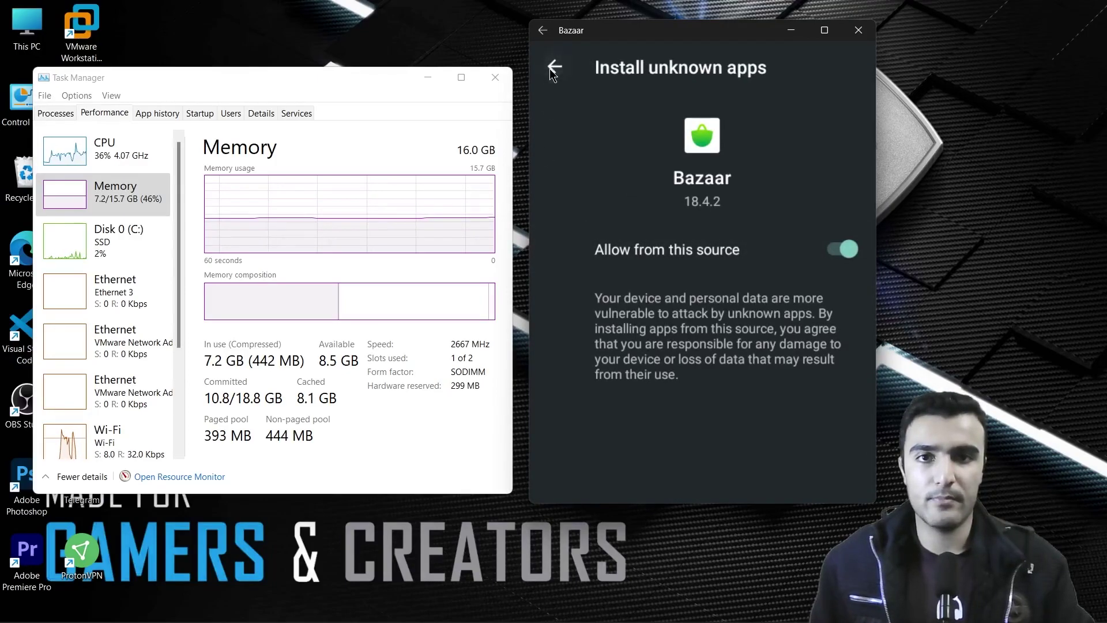
left_click(544, 35)
Install the pending Cut the Rope 2 download from Bazaar's downloads list and confirm the installation
left_click(587, 484)
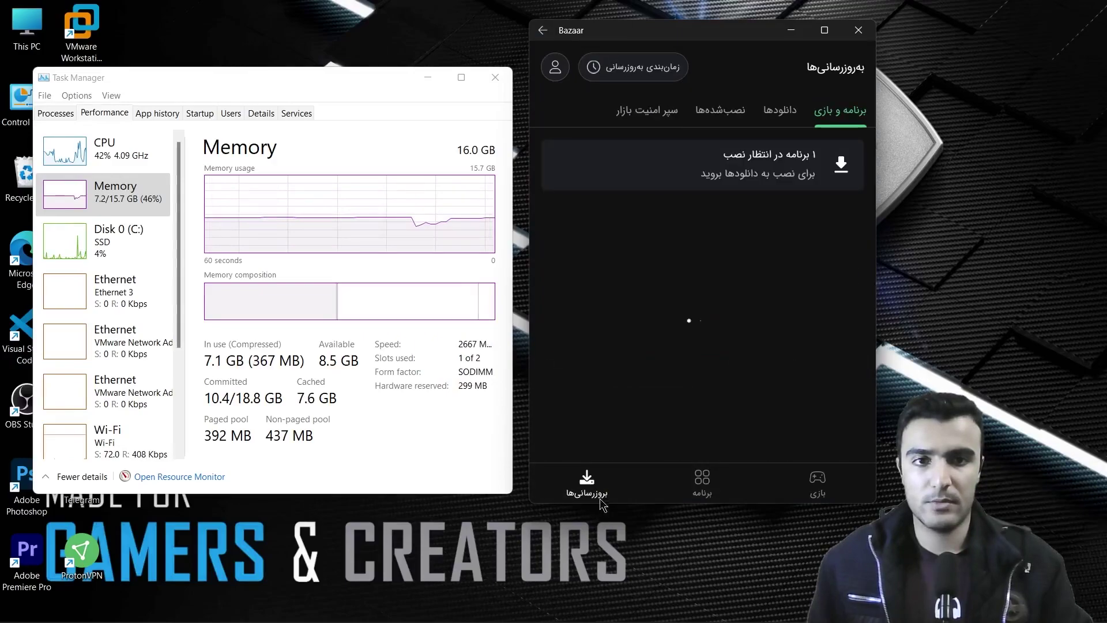
left_click(741, 176)
left_click(603, 202)
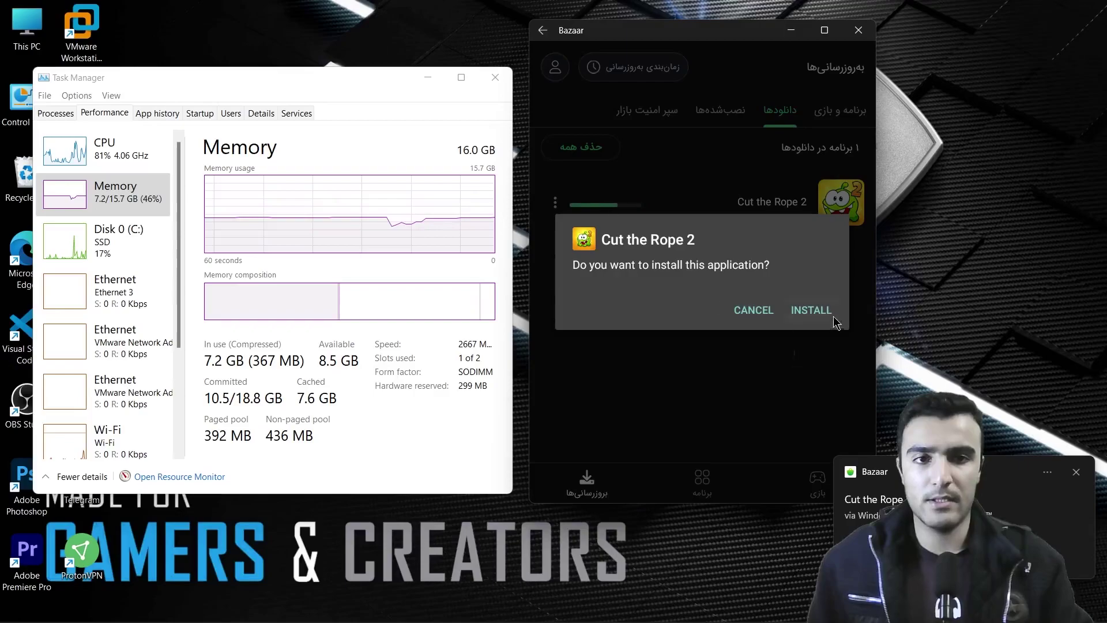
left_click(833, 318)
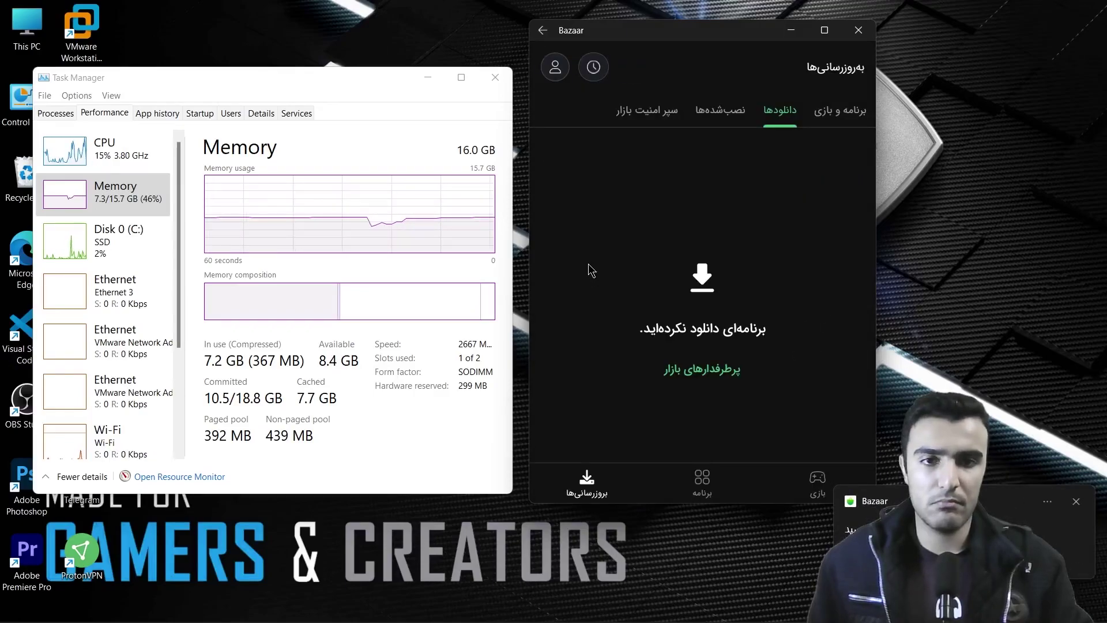
Launch Cut the Rope 2 from its Bazaar store page, and move its window beside Task Manager and enlarge it
left_click(543, 30)
scroll(649, 412, "down", 8)
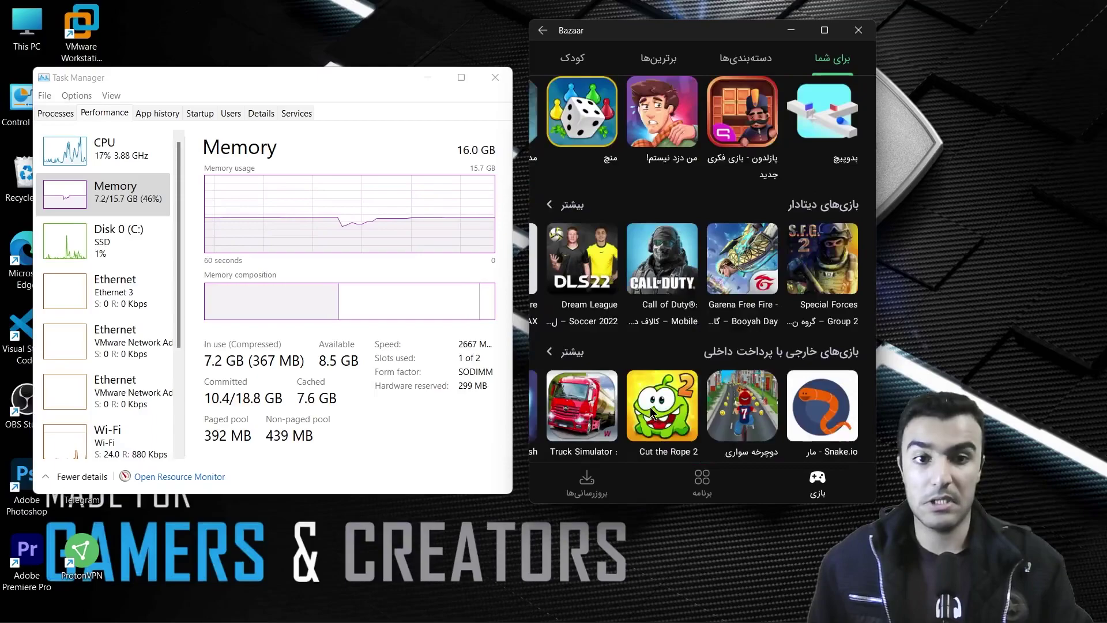
left_click(653, 407)
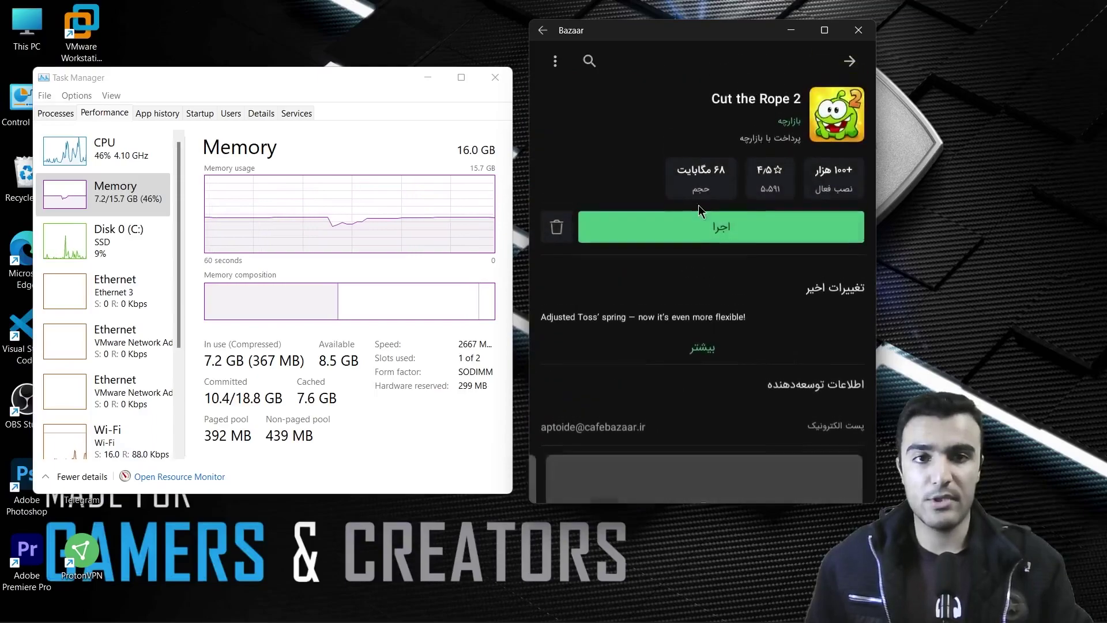
left_click(699, 230)
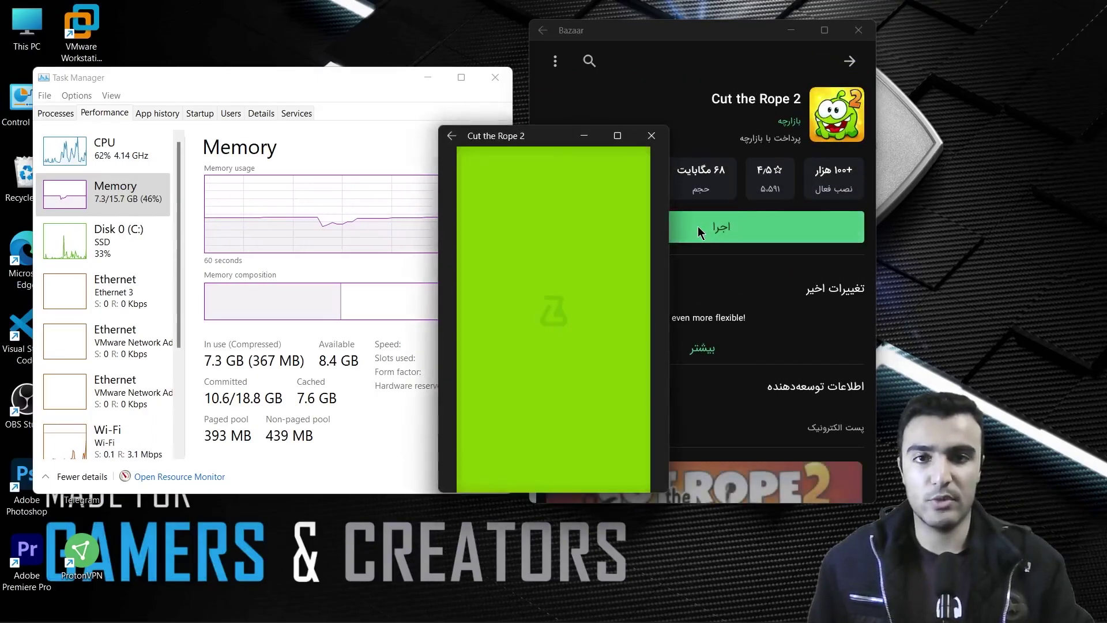
left_click_drag(527, 137, 628, 54)
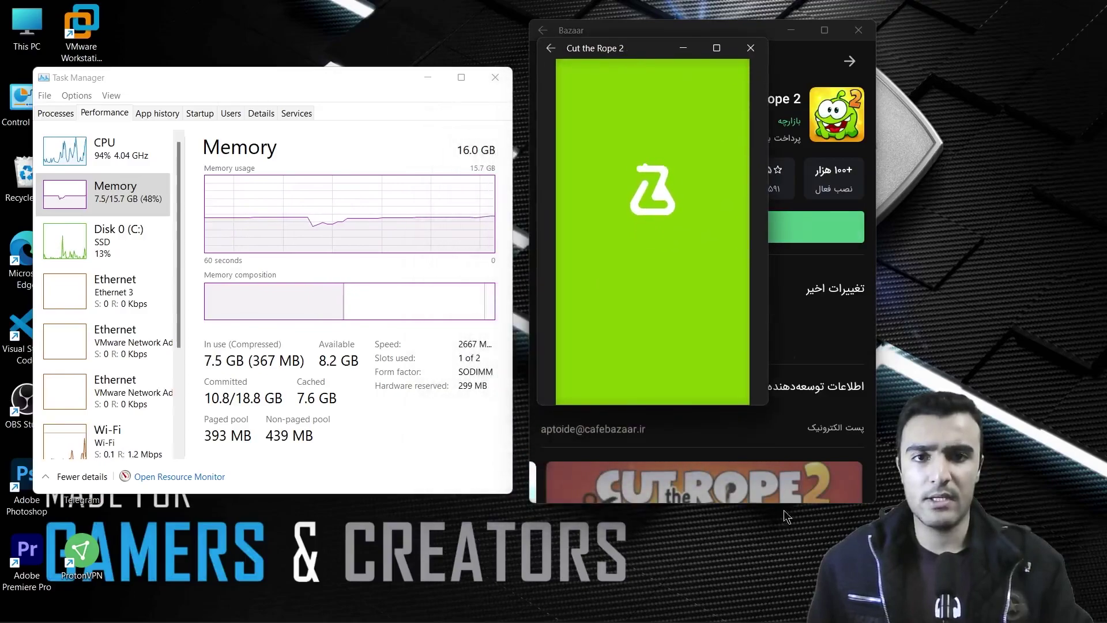
left_click_drag(760, 405, 814, 551)
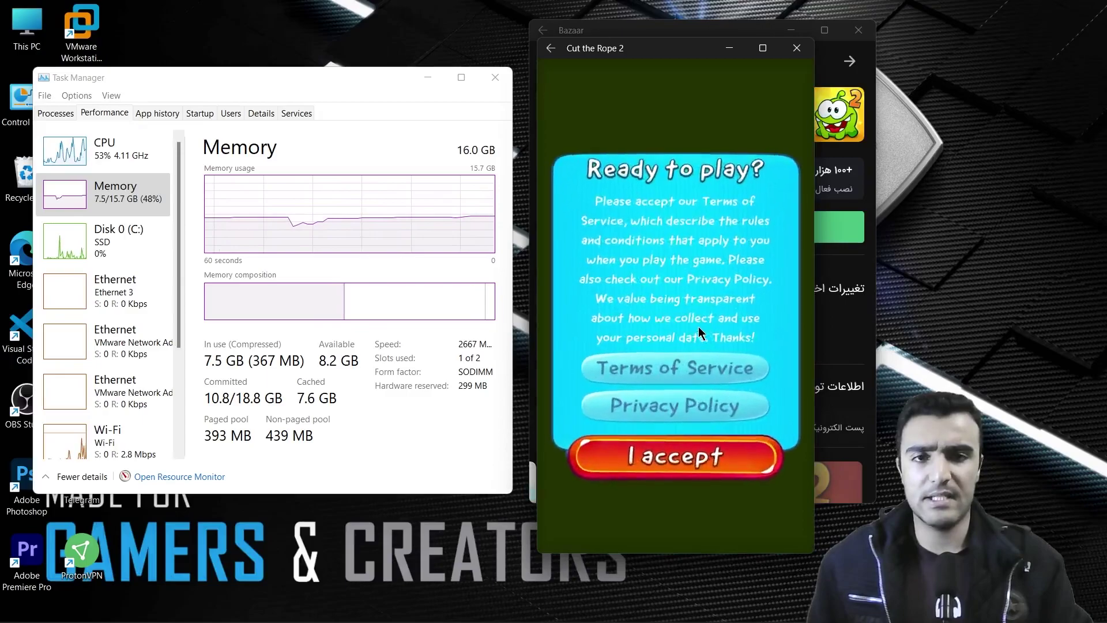
Accept the game's Terms of Service and verify the player age as 29
left_click(670, 458)
scroll(667, 358, "down", 10)
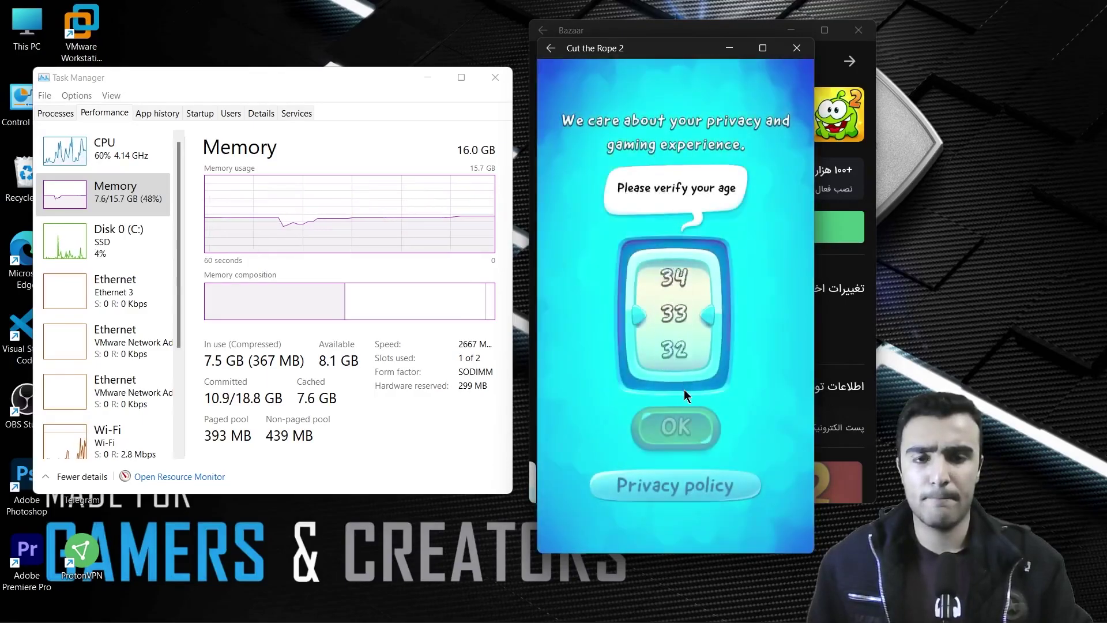
scroll(679, 350, "up", 4)
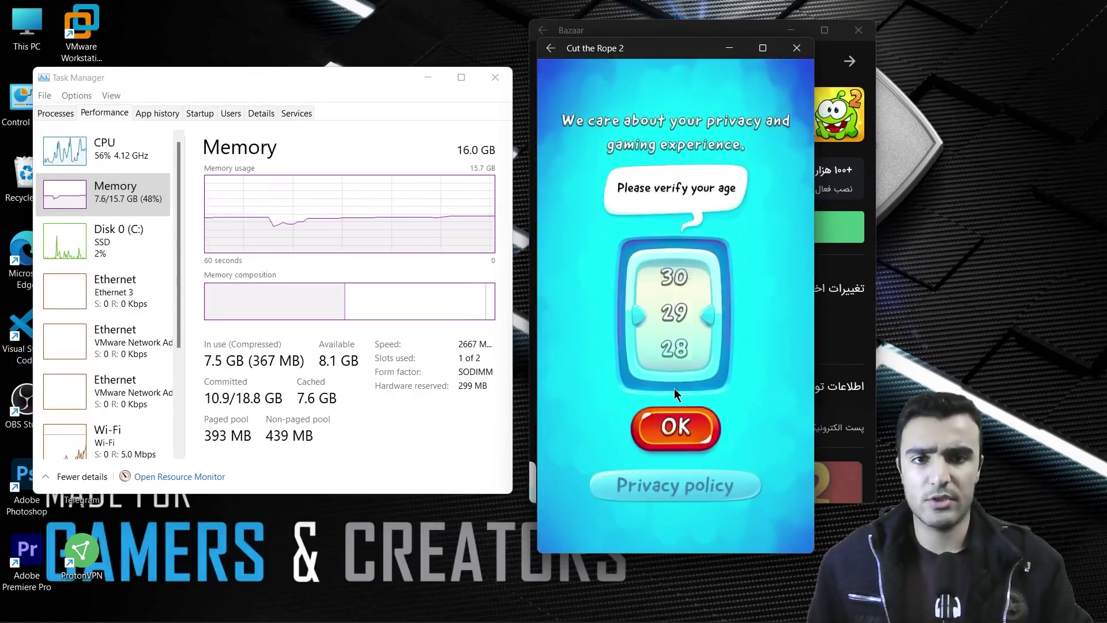
left_click(683, 422)
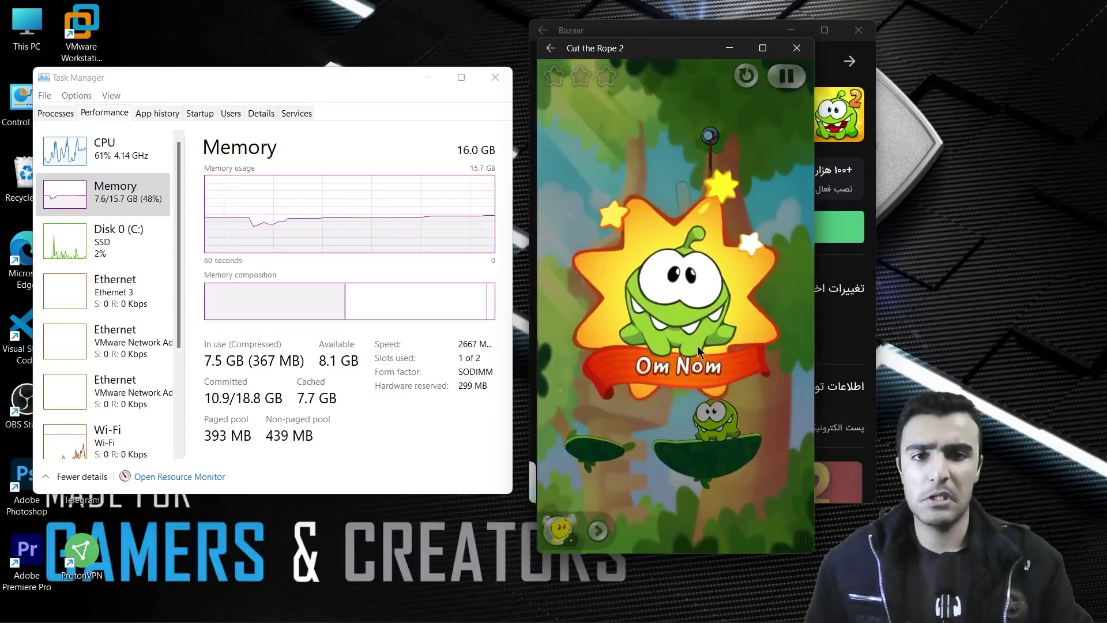
Cut the rope to complete the first level, and continue to the level map to open Level 2
left_click_drag(761, 189, 659, 195)
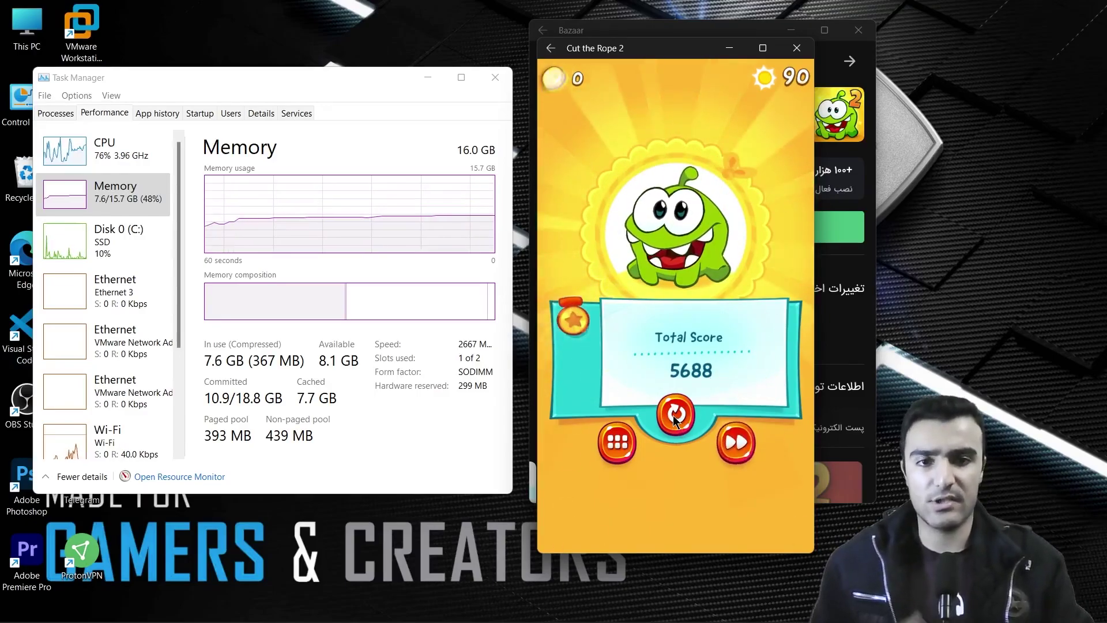
left_click(778, 321)
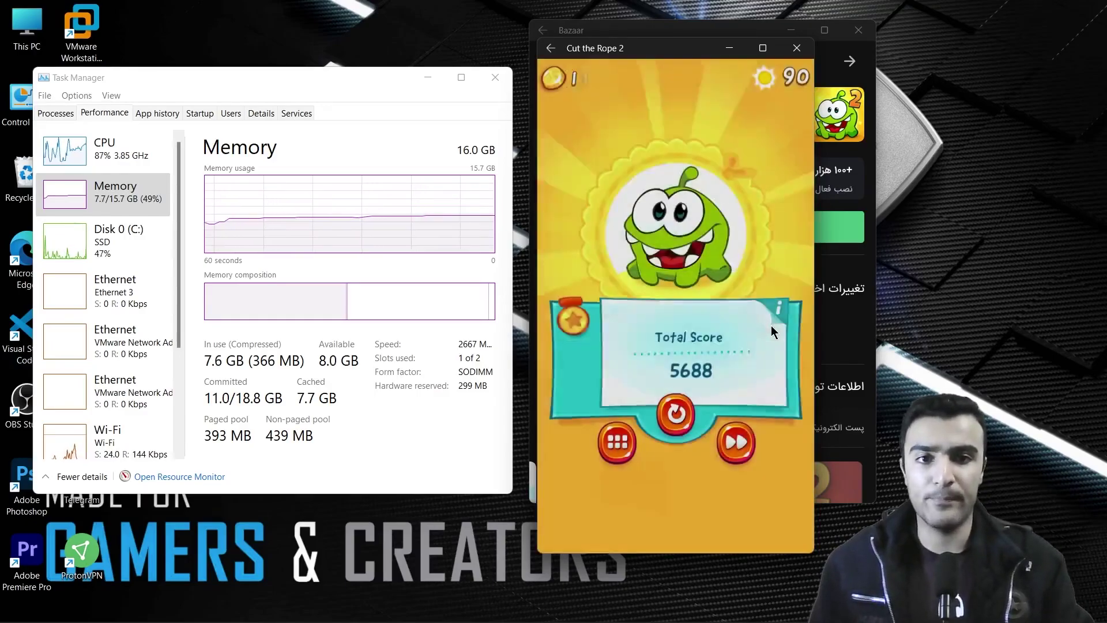
left_click(742, 445)
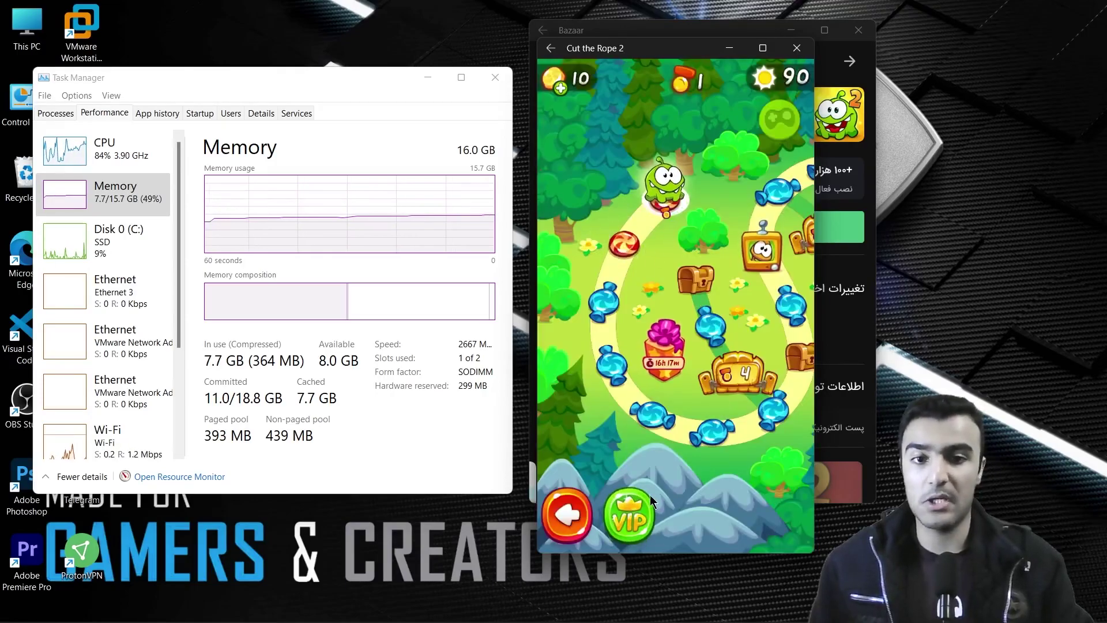
left_click(627, 244)
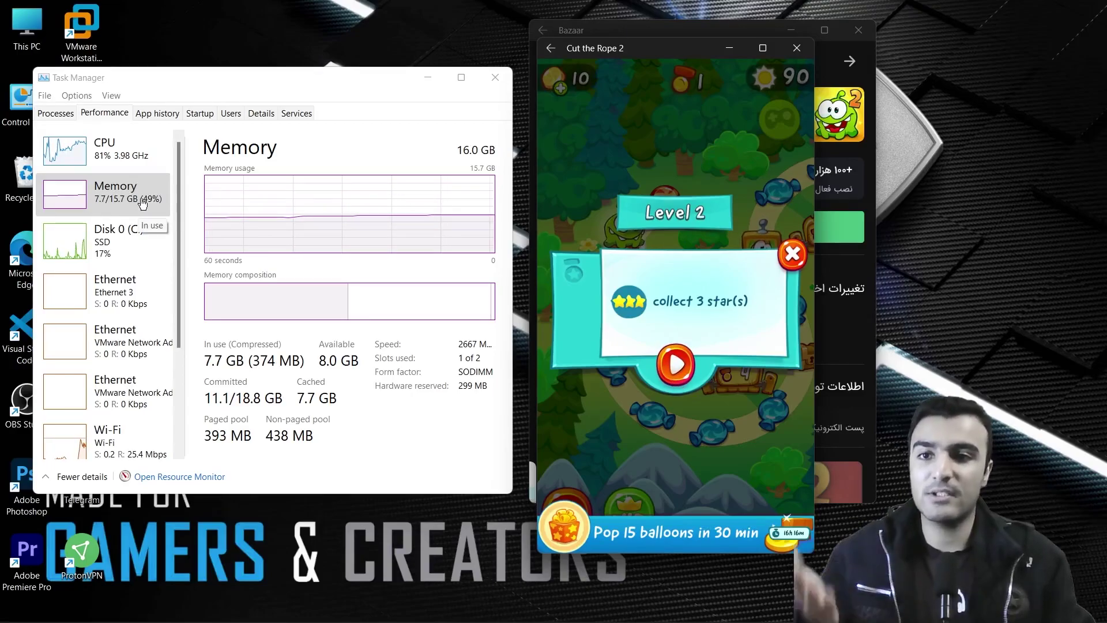
Close the game and Bazaar, and check the CPU performance graph in a repositioned Task Manager before closing it
left_click(796, 48)
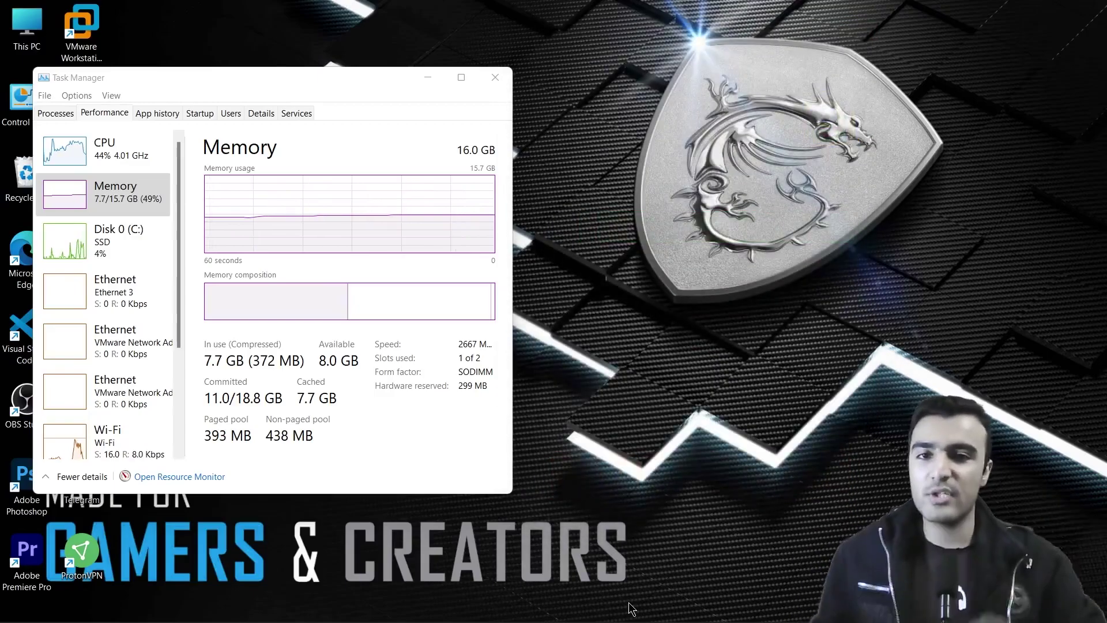
left_click_drag(234, 82, 401, 79)
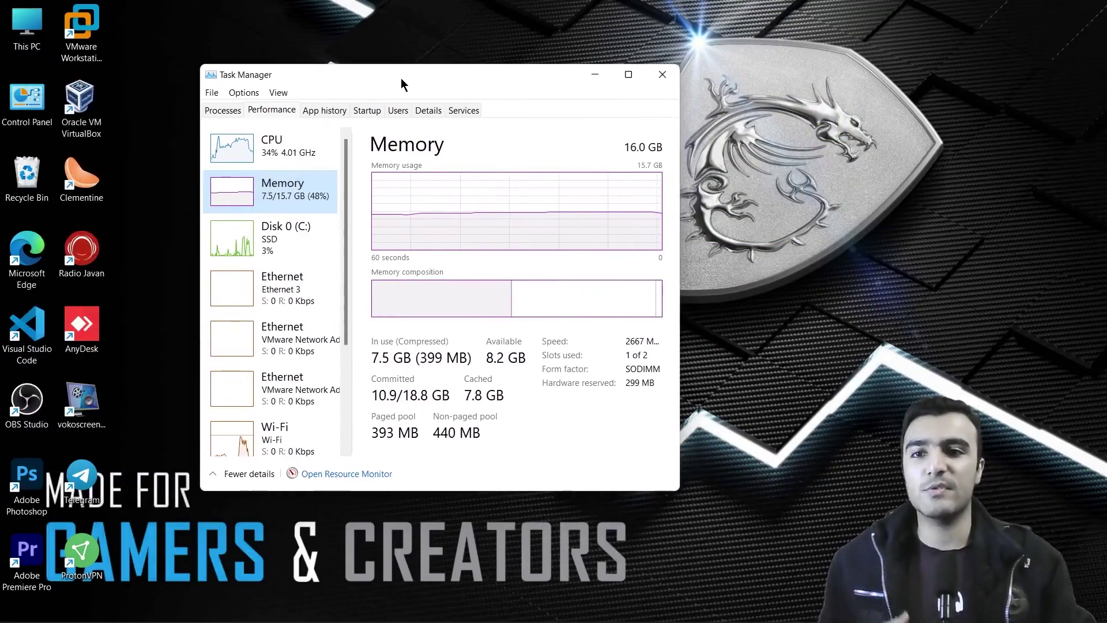
left_click(314, 156)
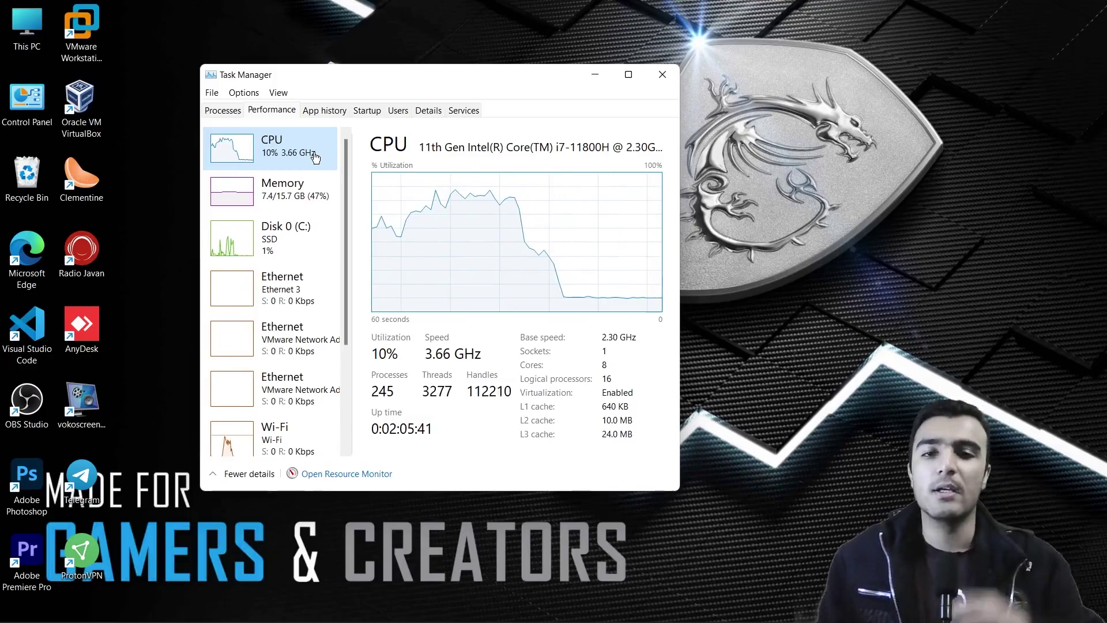
left_click(652, 79)
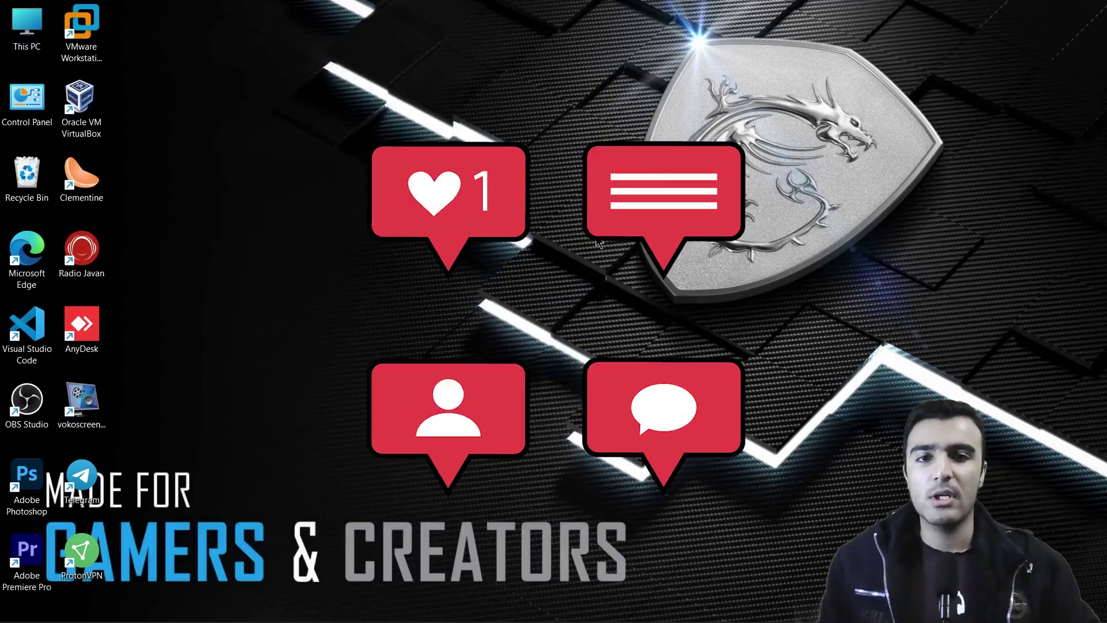